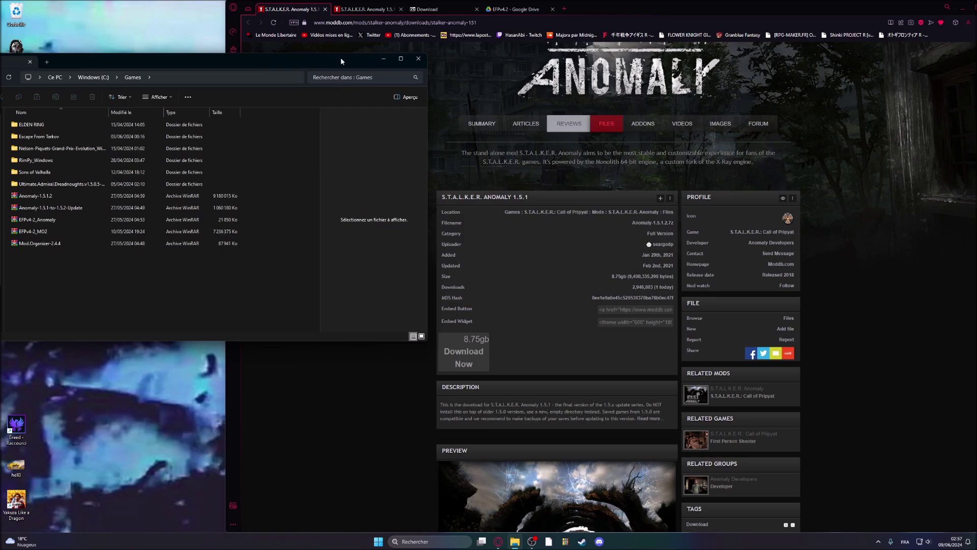
# Review the download pages for S.T.A.L.K.E.R. Anomaly 1.5.1, its 1.5.1 to 1.5.2 update, 7-Zip, and the EFPv4.2 archives on Google Drive.
pyautogui.click(895, 355)
pyautogui.scroll(2, 896, 356)
pyautogui.scroll(-2, 562, 162)
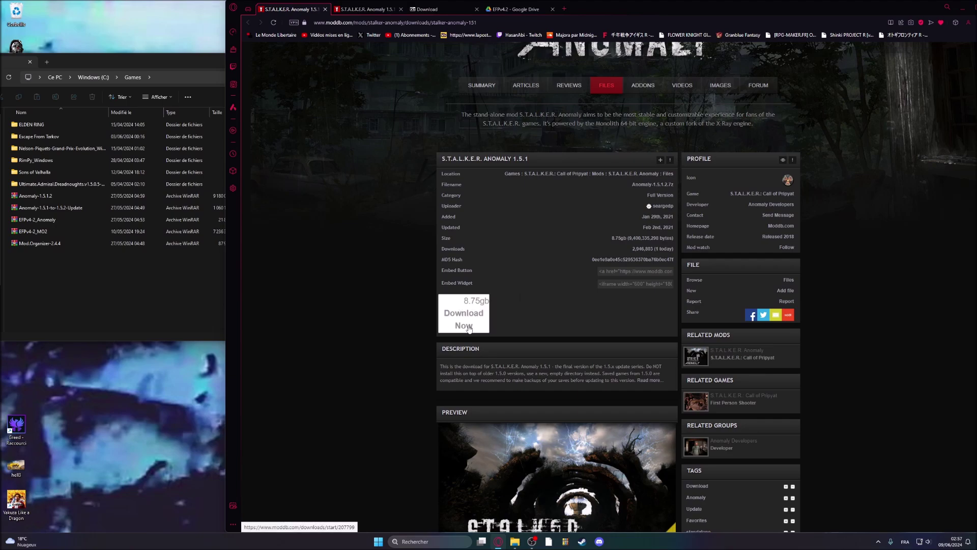
pyautogui.click(364, 9)
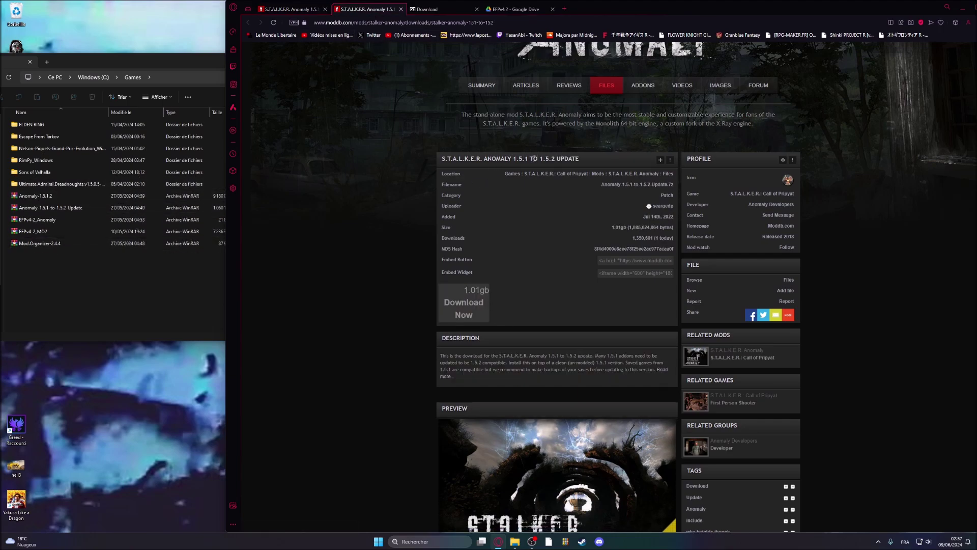
pyautogui.click(454, 10)
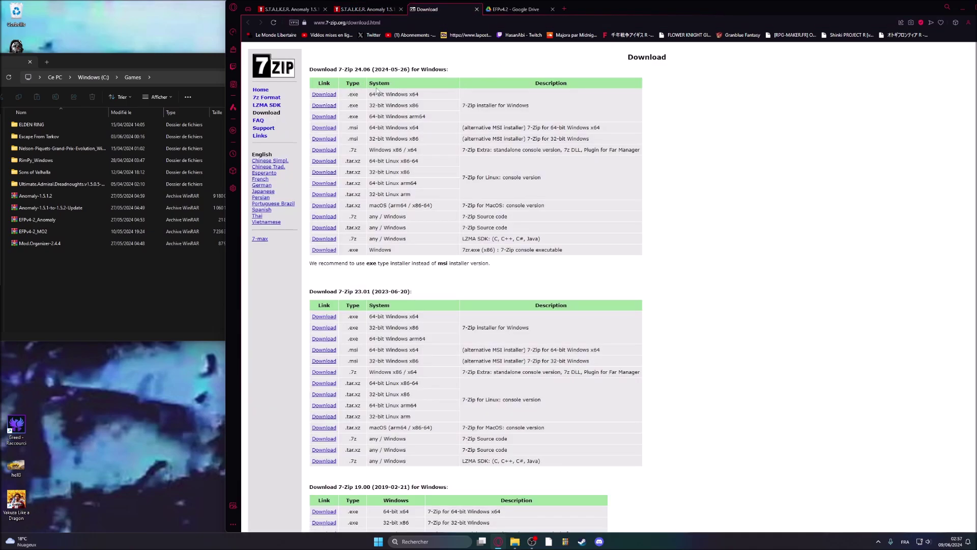
pyautogui.click(290, 9)
pyautogui.click(49, 246)
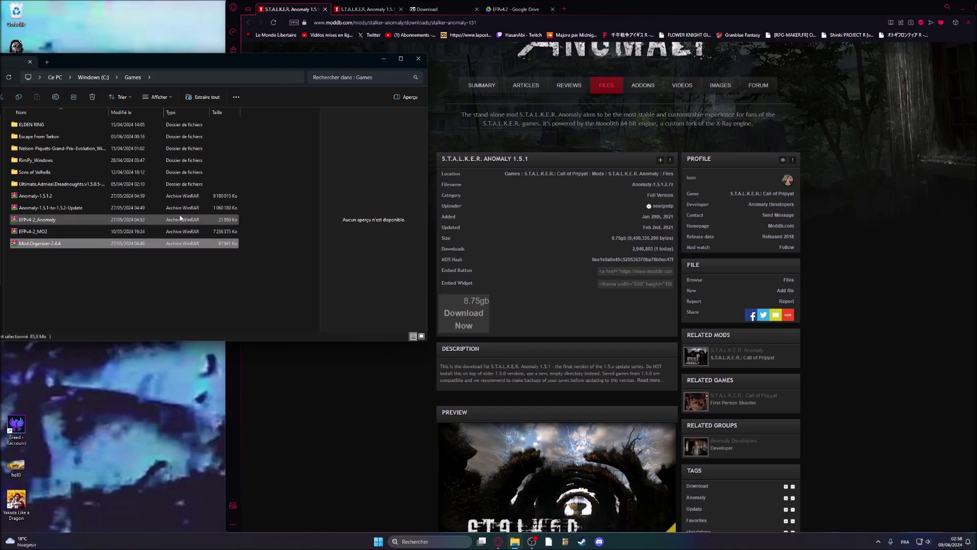
pyautogui.click(520, 12)
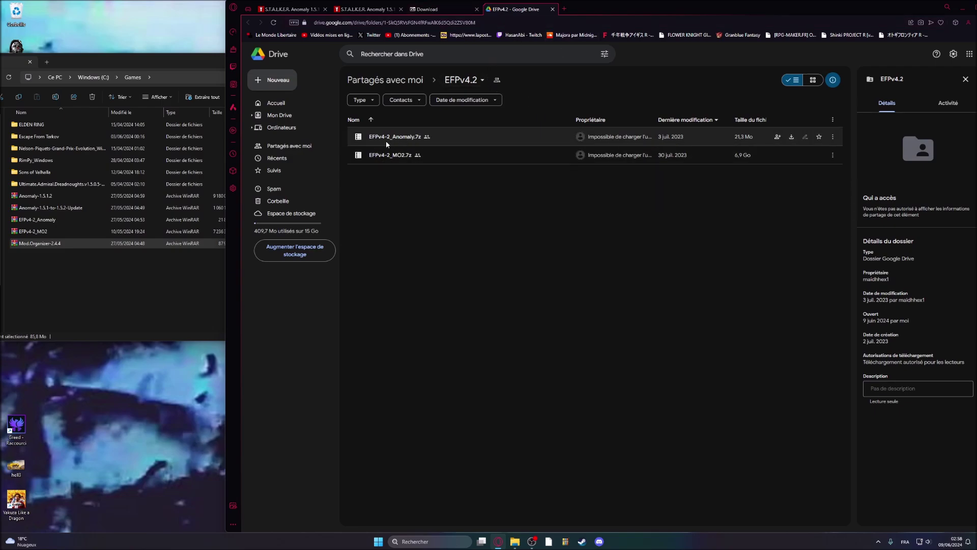
pyautogui.moveTo(394, 138); pyautogui.dragTo(348, 49)
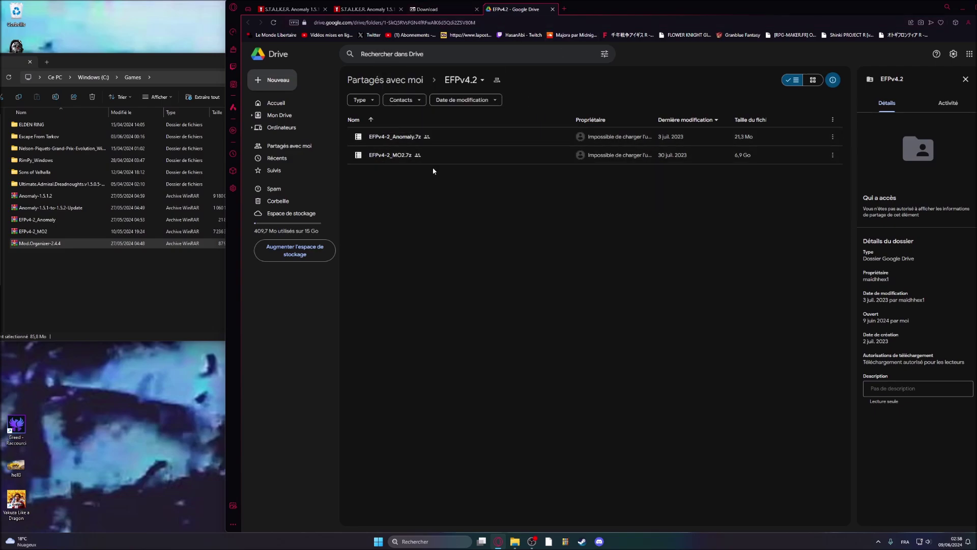
pyautogui.click(289, 9)
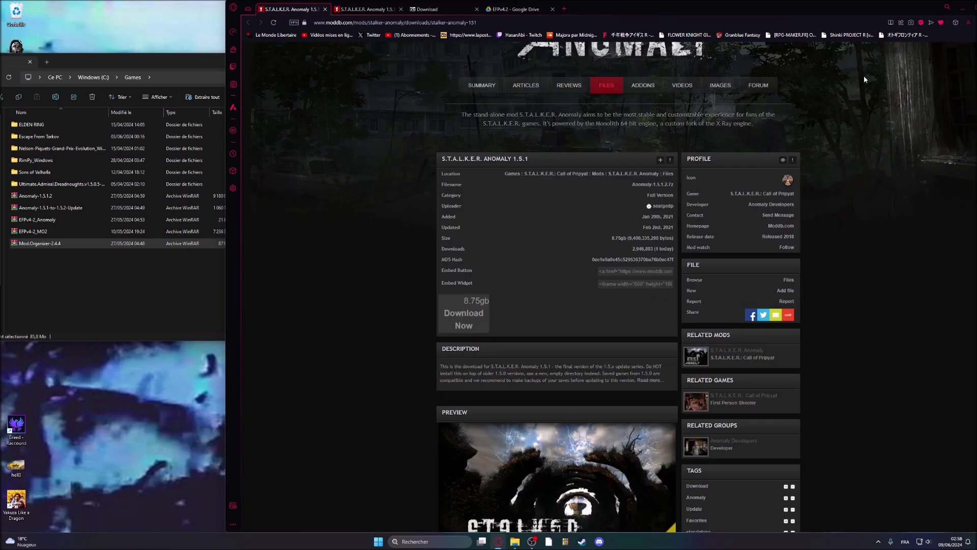
# Switch to File Explorer and create a folder named Stalker Anomaly in C:\Games.
pyautogui.click(121, 58)
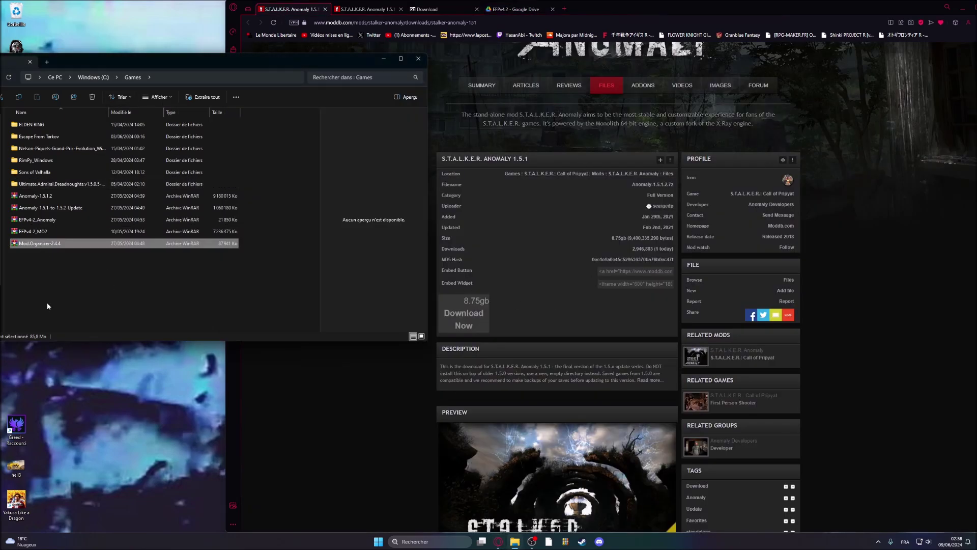
pyautogui.click(97, 287)
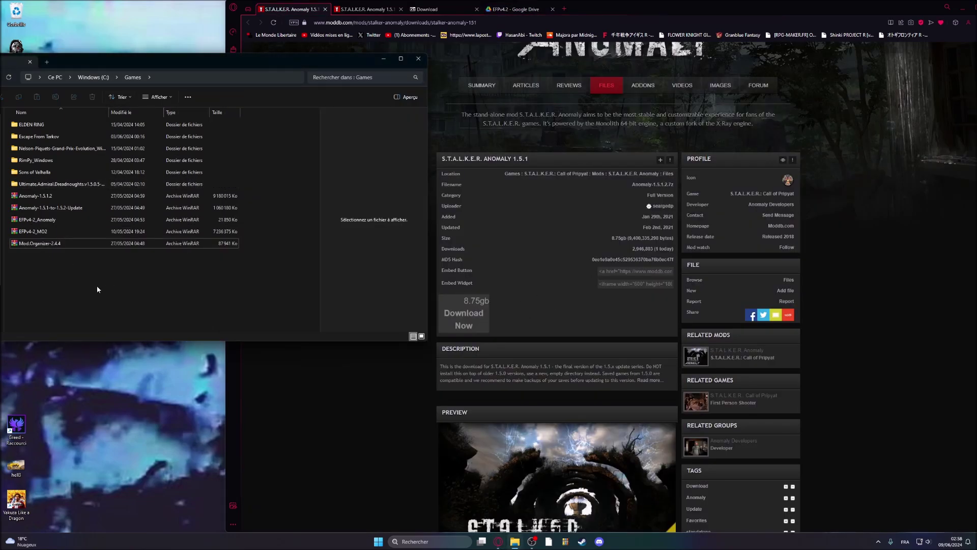
pyautogui.rightClick(74, 270)
pyautogui.moveTo(139, 328)
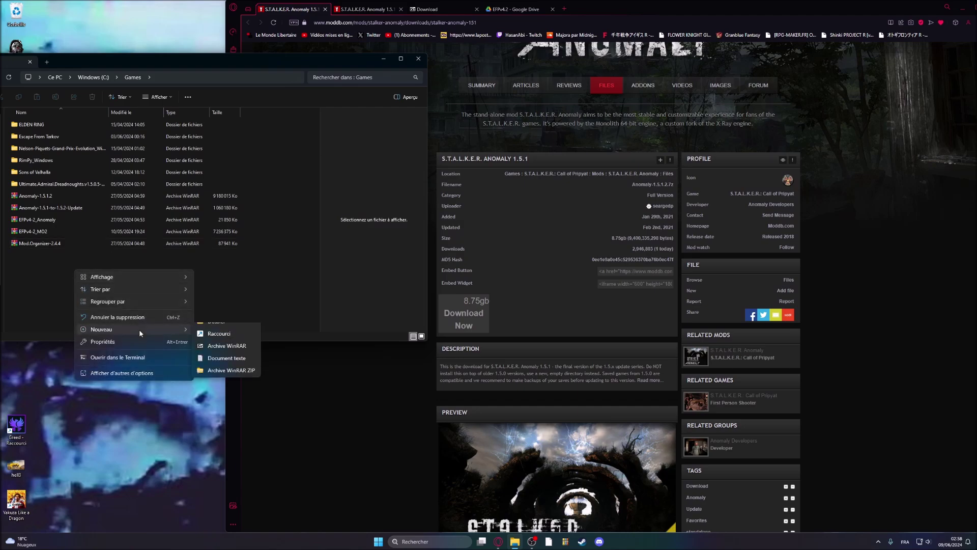
pyautogui.click(206, 332)
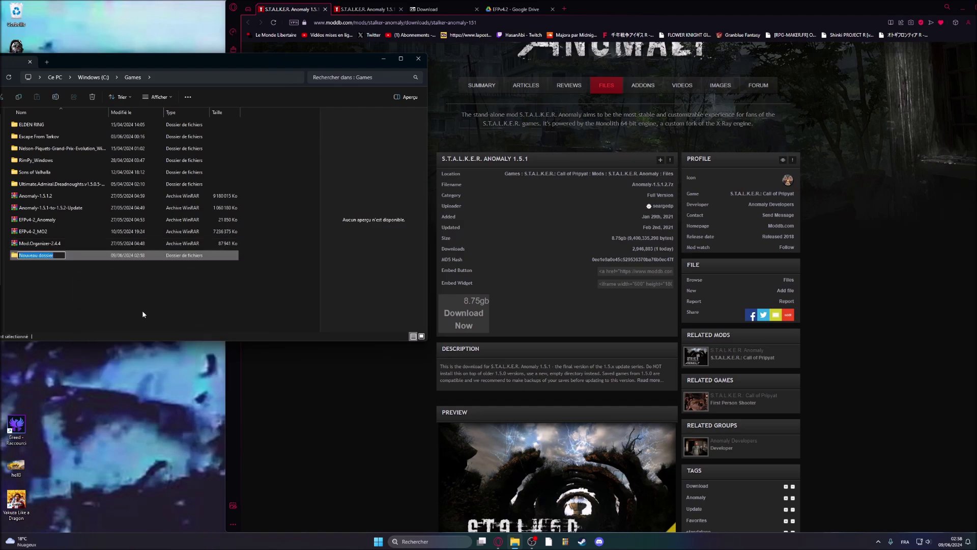
pyautogui.write('Stalker Anomaly')
pyautogui.click(142, 310)
# Create another folder named MO2 in the Games folder.
pyautogui.rightClick(110, 305)
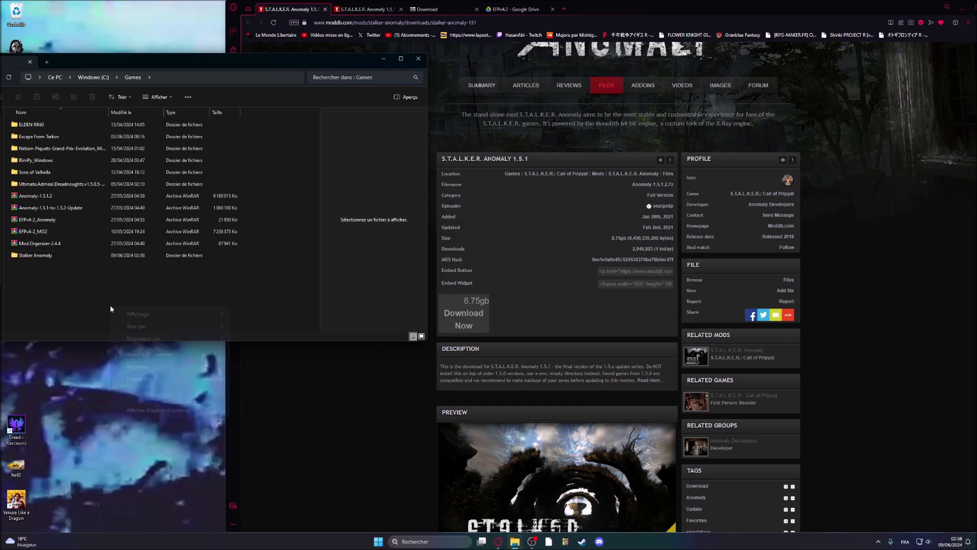
pyautogui.moveTo(157, 343)
pyautogui.moveTo(161, 364)
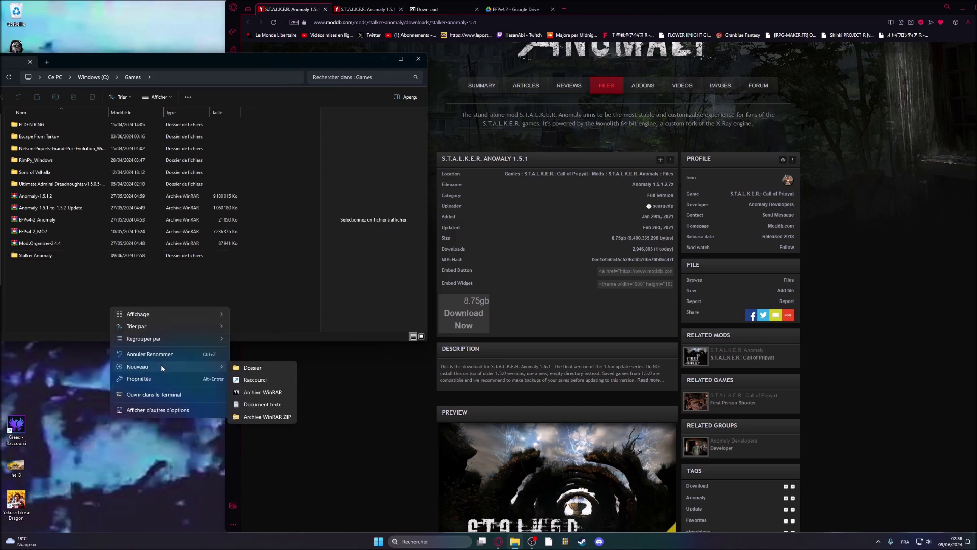
pyautogui.click(250, 367)
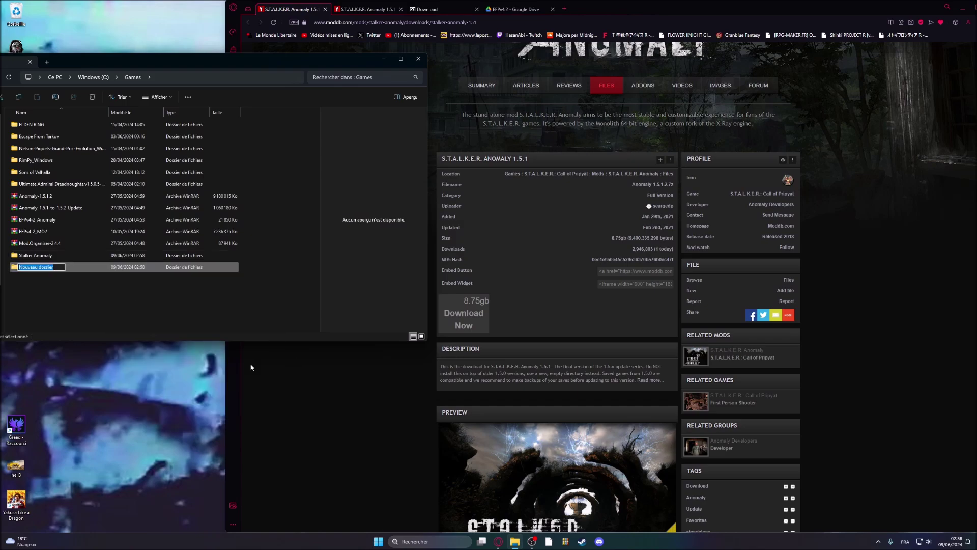
pyautogui.write('MO3')
pyautogui.press('BackSpace')
pyautogui.write('2')
pyautogui.click(86, 292)
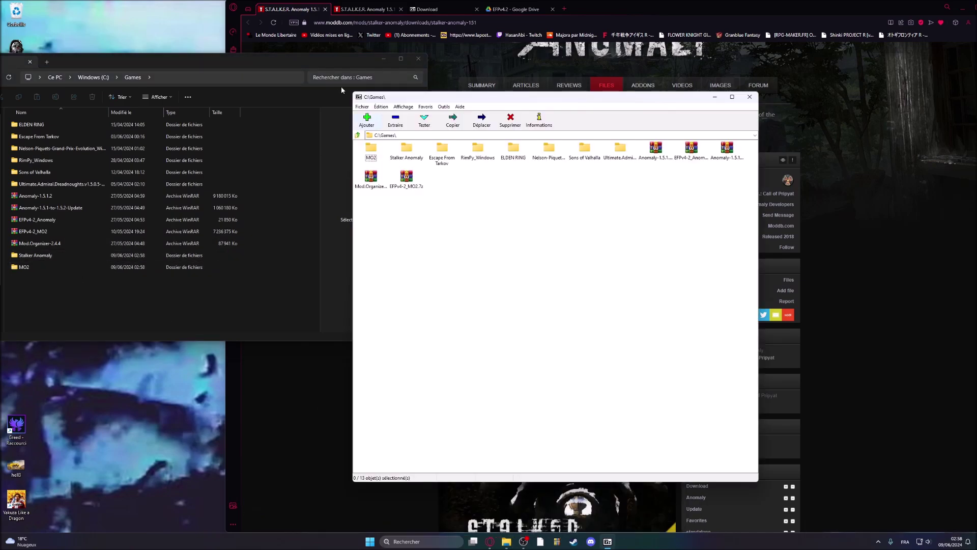
# Switch to 7-Zip and extract the full contents of Anomaly-1.5.1.2.7z into the Stalker Anomaly folder.
pyautogui.moveTo(427, 101); pyautogui.dragTo(543, 77)
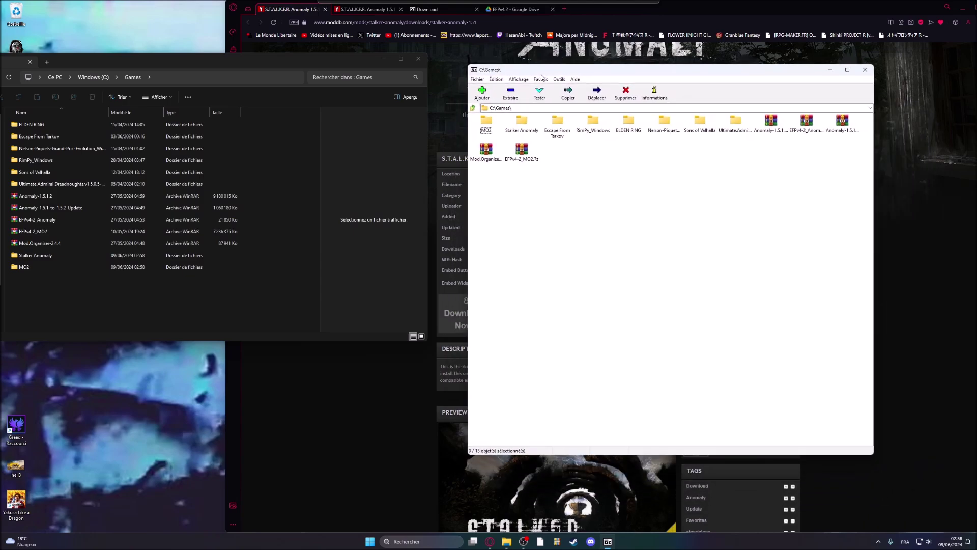
pyautogui.doubleClick(771, 125)
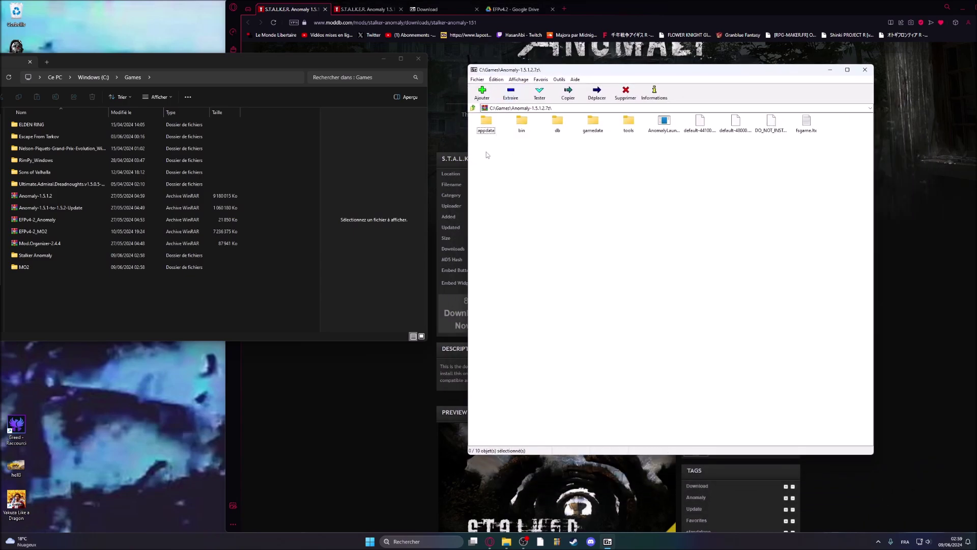
pyautogui.moveTo(487, 152); pyautogui.dragTo(839, 113)
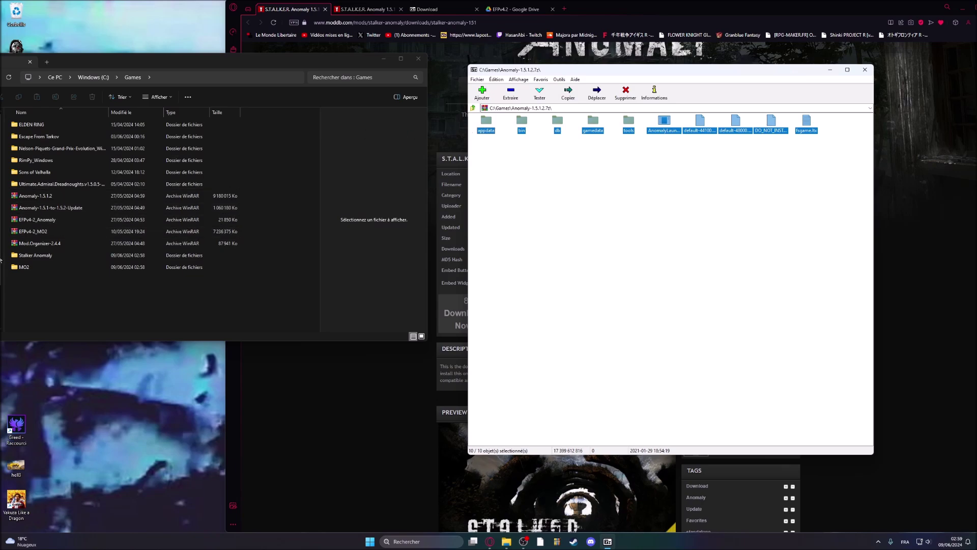
pyautogui.doubleClick(40, 255)
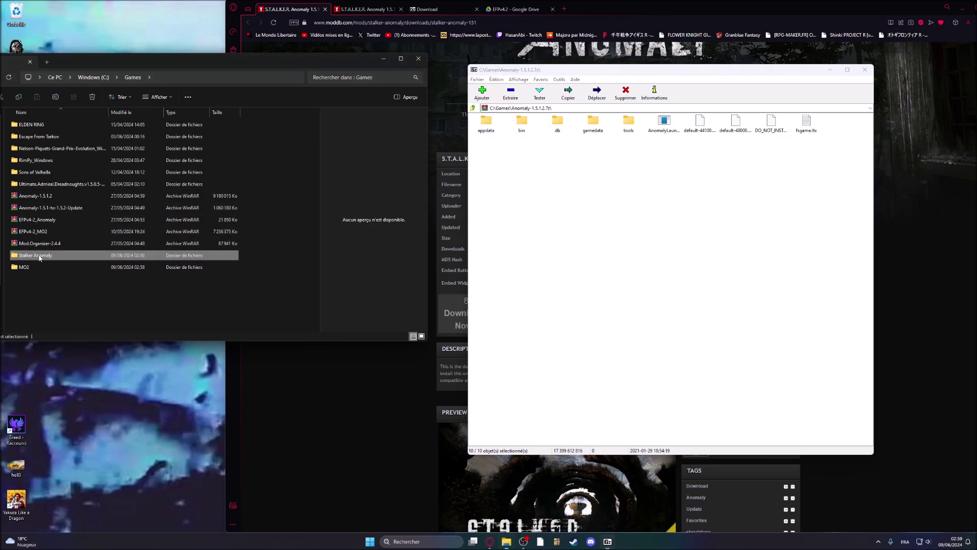
pyautogui.click(523, 133)
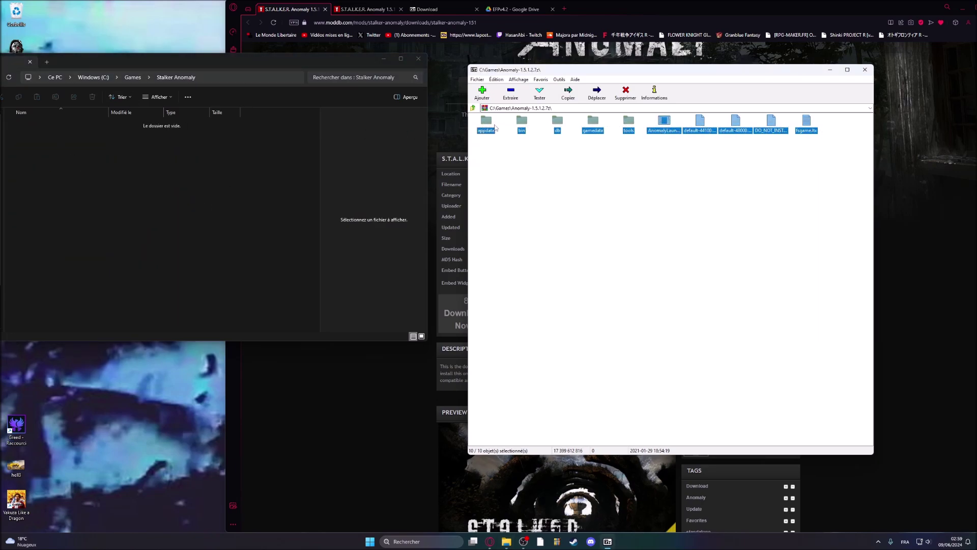
pyautogui.moveTo(495, 127); pyautogui.dragTo(120, 186)
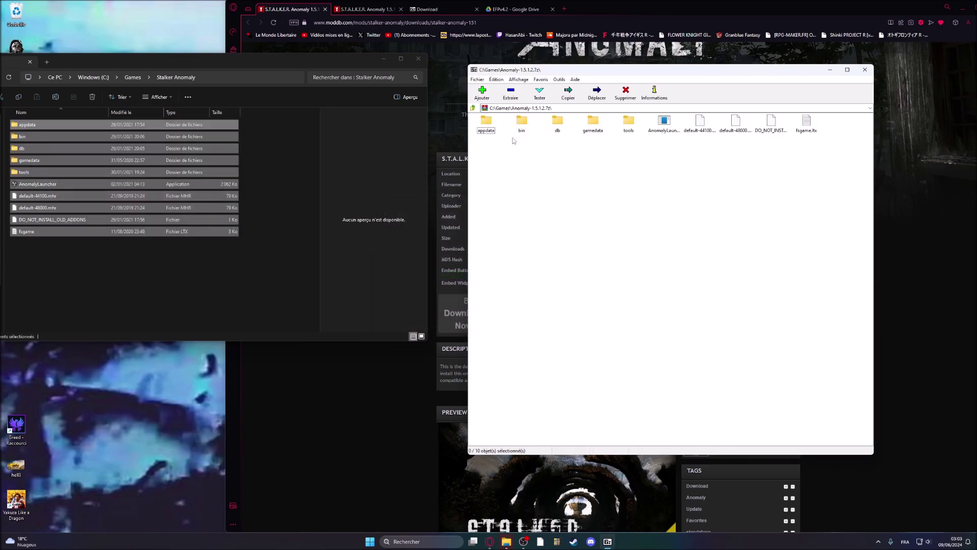
# Extract everything from Anomaly-1.5.1-to-1.5.2-Update.7z into the Stalker Anomaly folder, replacing the files with identical names.
pyautogui.click(474, 108)
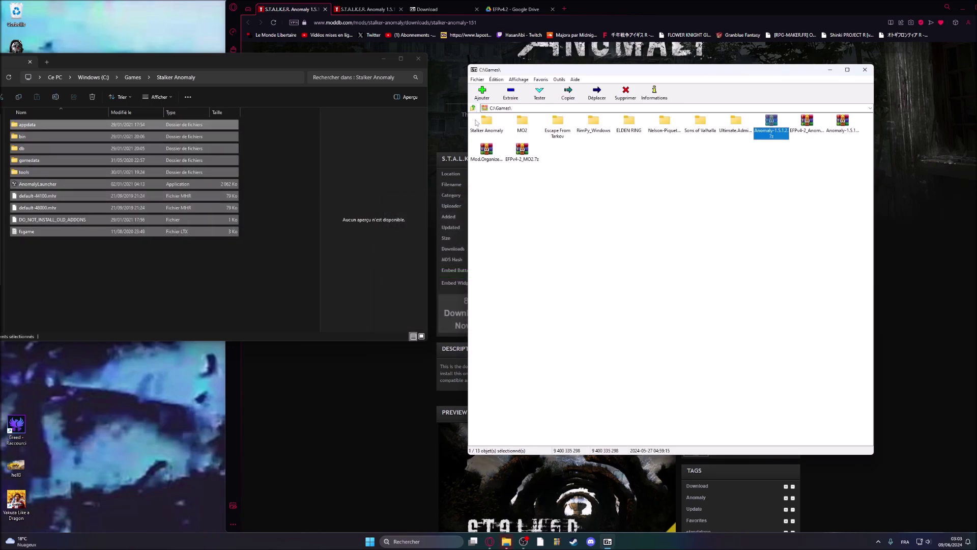
pyautogui.click(808, 124)
pyautogui.click(843, 122)
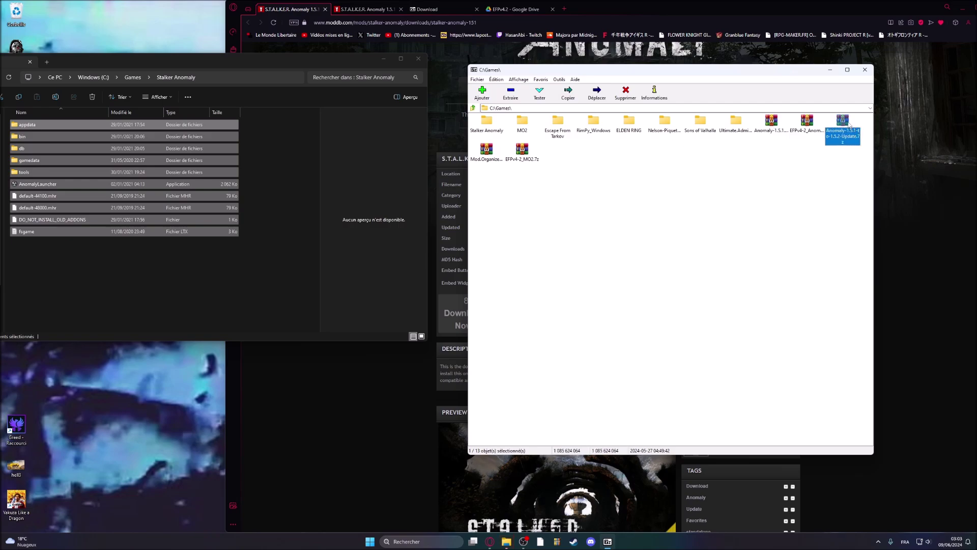
pyautogui.doubleClick(842, 122)
pyautogui.moveTo(480, 158); pyautogui.dragTo(668, 117)
pyautogui.moveTo(163, 271); pyautogui.dragTo(157, 271)
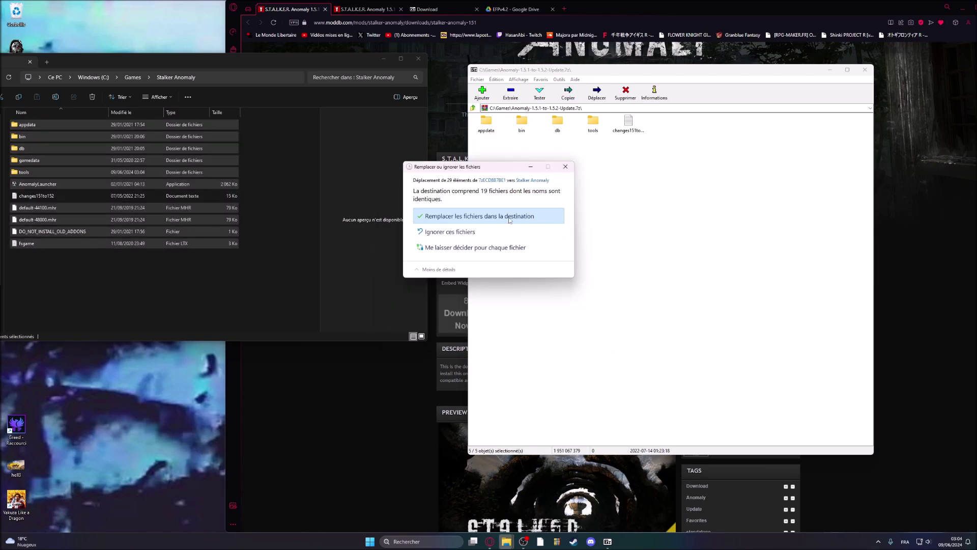
pyautogui.click(432, 217)
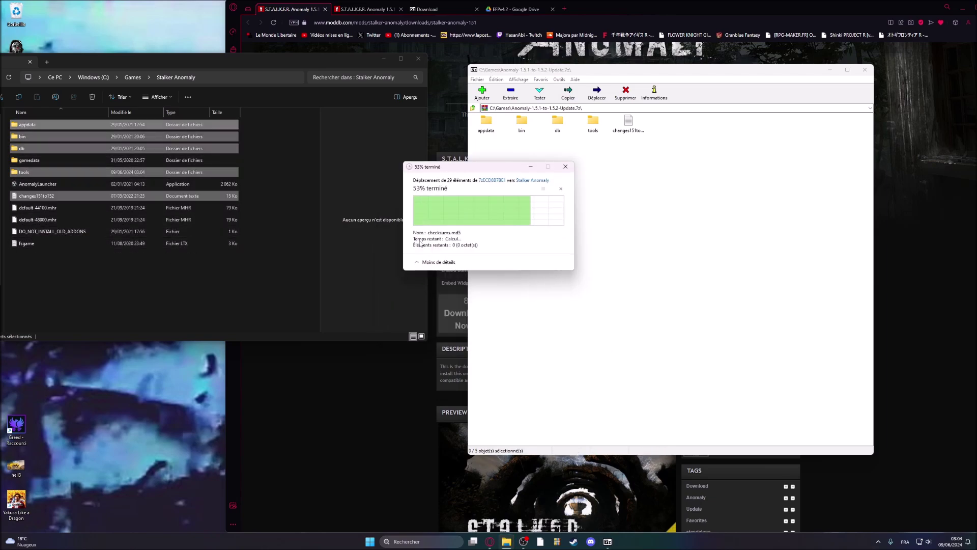
# Extract all files from the Mod.Organizer-2.4.4 archive into the MO2 folder.
pyautogui.click(132, 77)
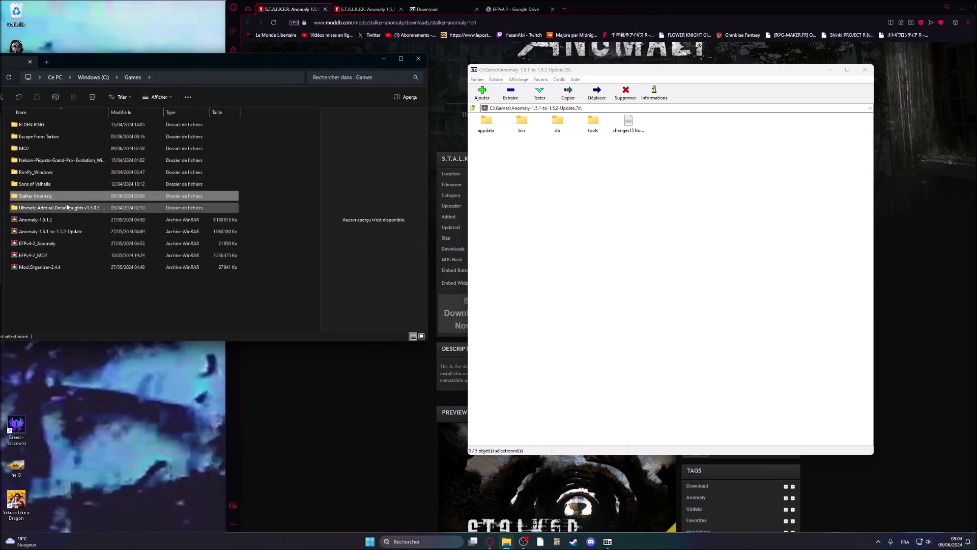
pyautogui.doubleClick(47, 150)
pyautogui.click(583, 199)
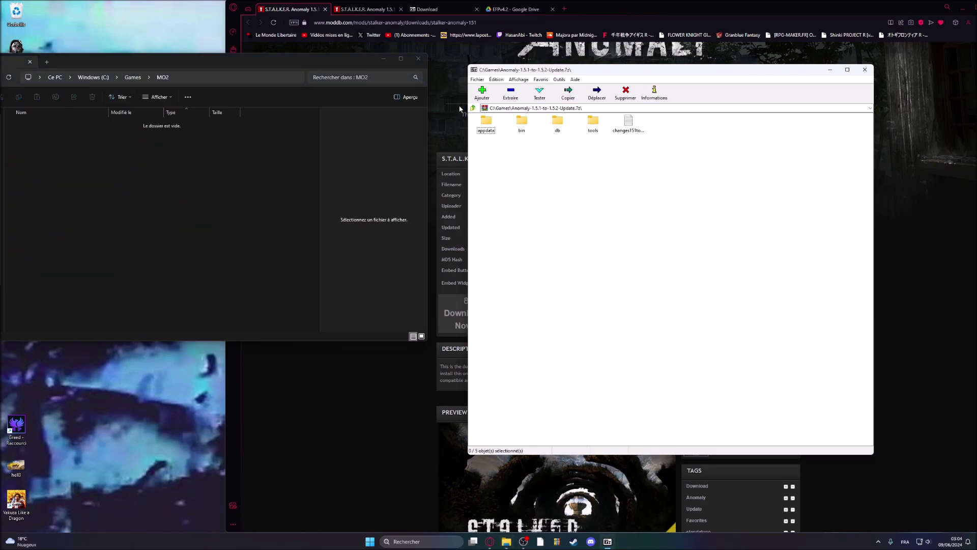
pyautogui.click(473, 108)
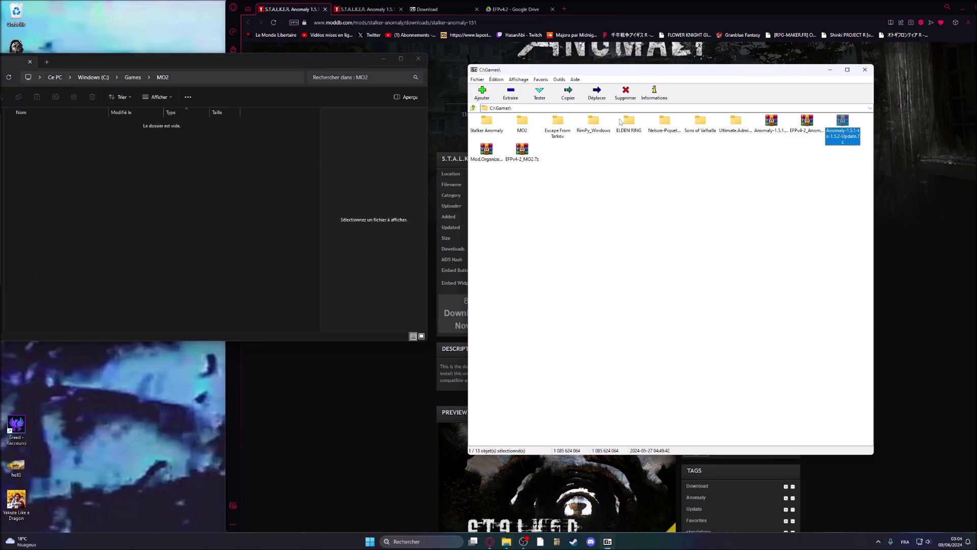
pyautogui.doubleClick(494, 154)
pyautogui.moveTo(477, 220); pyautogui.dragTo(859, 121)
pyautogui.moveTo(494, 124); pyautogui.dragTo(155, 192)
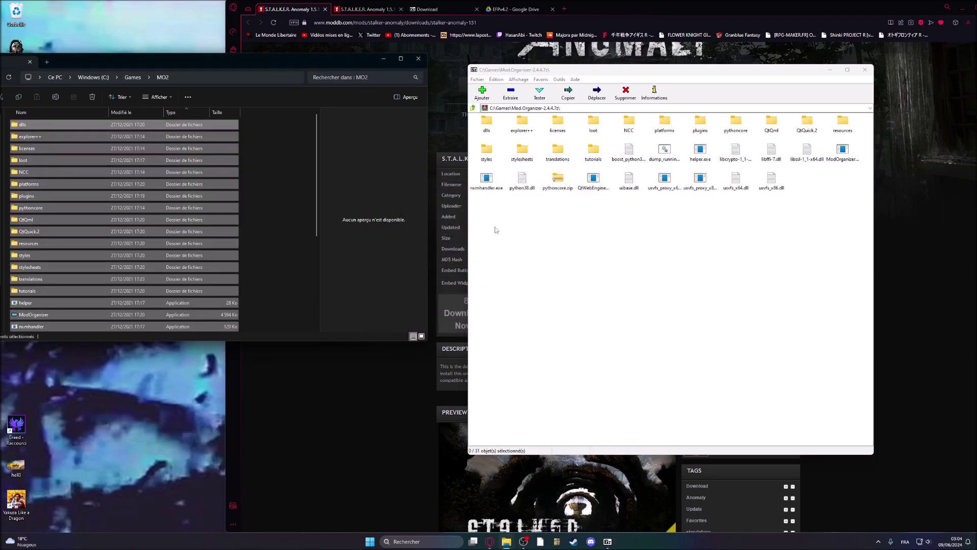
pyautogui.click(497, 230)
# Run AnomalyLauncher from the Stalker Anomaly folder, close it, and start it again.
pyautogui.click(132, 77)
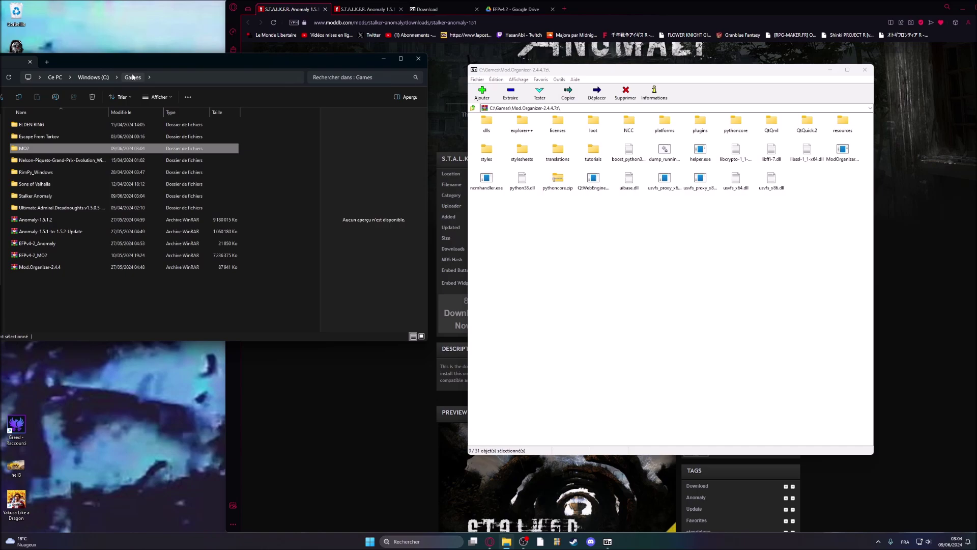
pyautogui.doubleClick(76, 195)
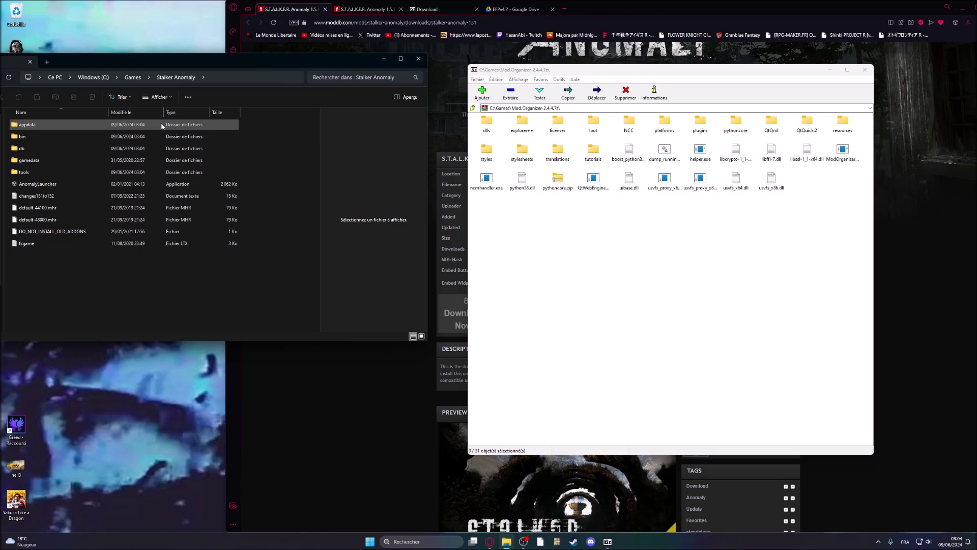
pyautogui.doubleClick(104, 185)
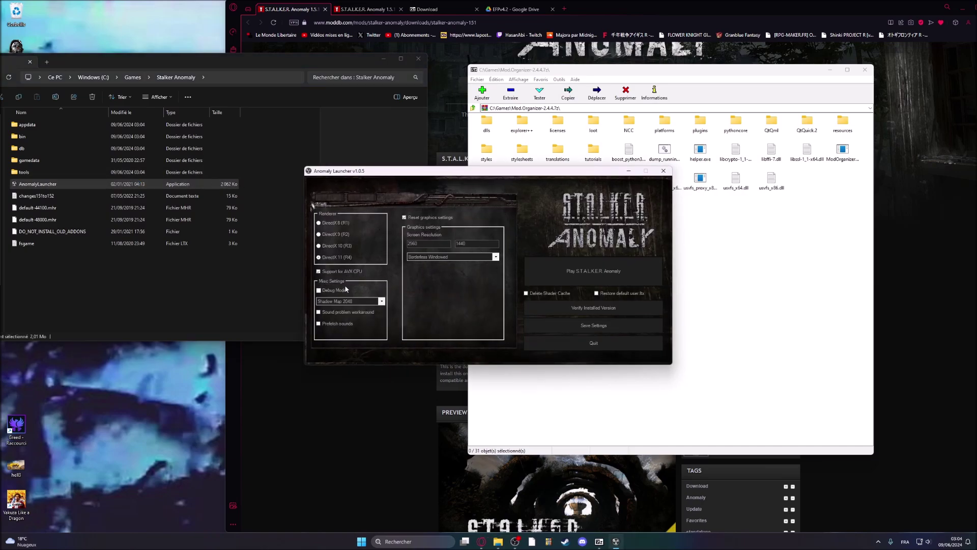
pyautogui.moveTo(519, 173); pyautogui.dragTo(497, 170)
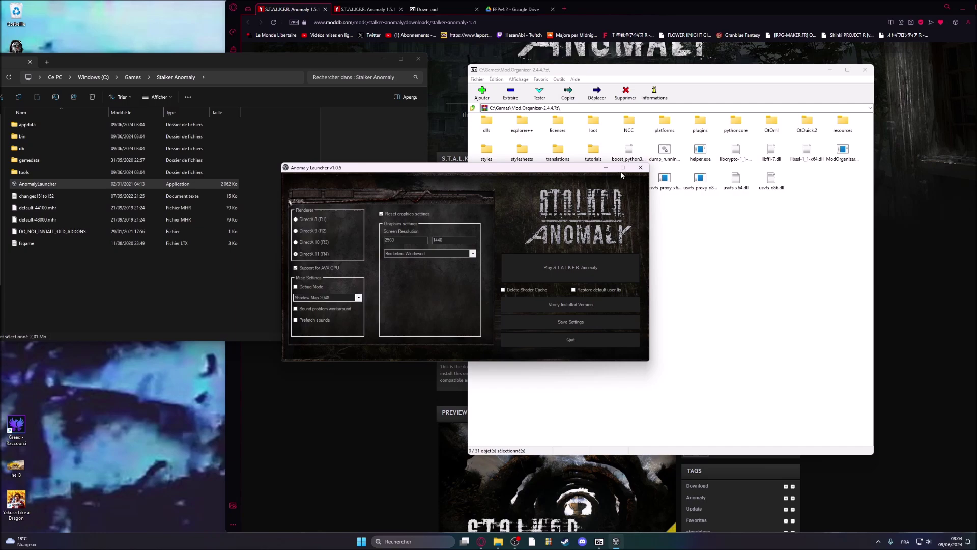
pyautogui.click(640, 168)
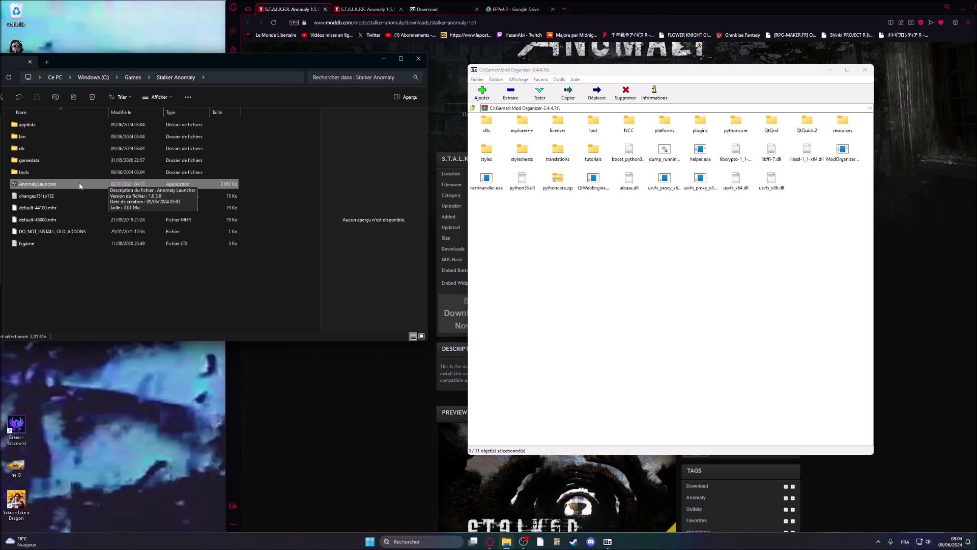
pyautogui.doubleClick(108, 183)
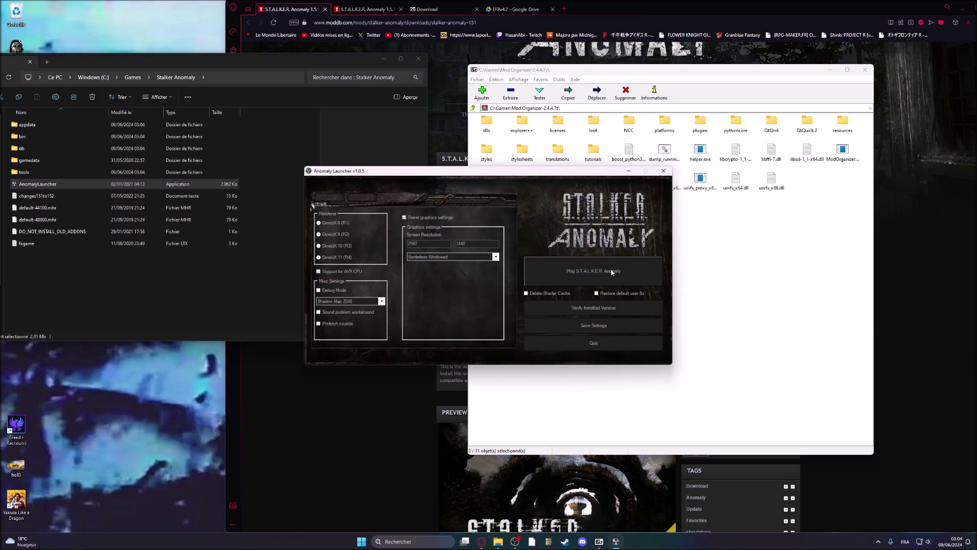
# Launch Anomaly and start a new game after adding a submachine gun and two smaller loadout items to the inventory.
pyautogui.click(612, 272)
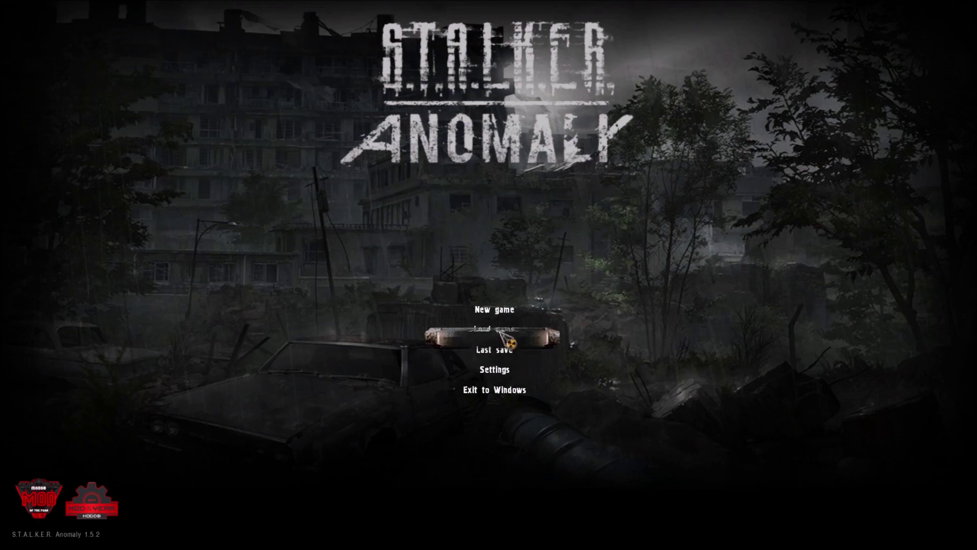
pyautogui.click(504, 309)
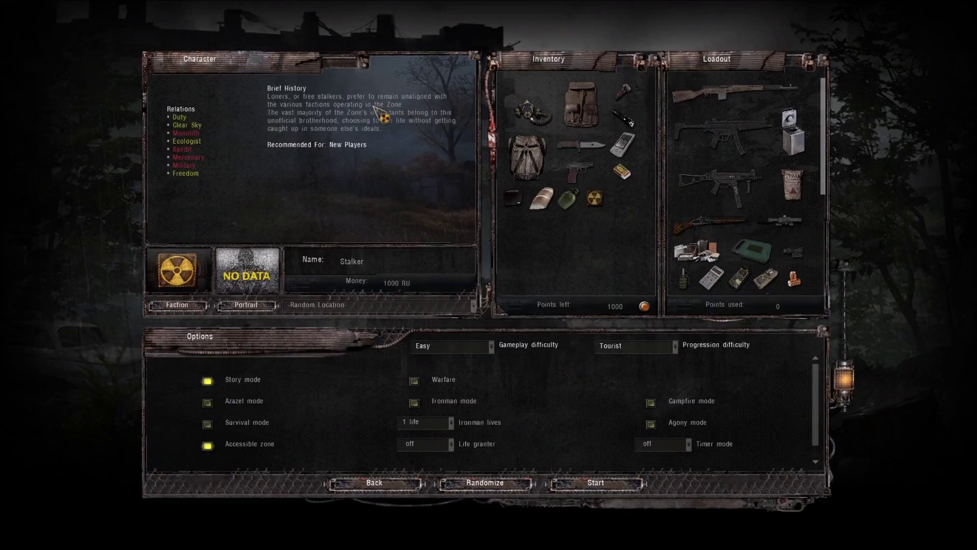
pyautogui.doubleClick(733, 145)
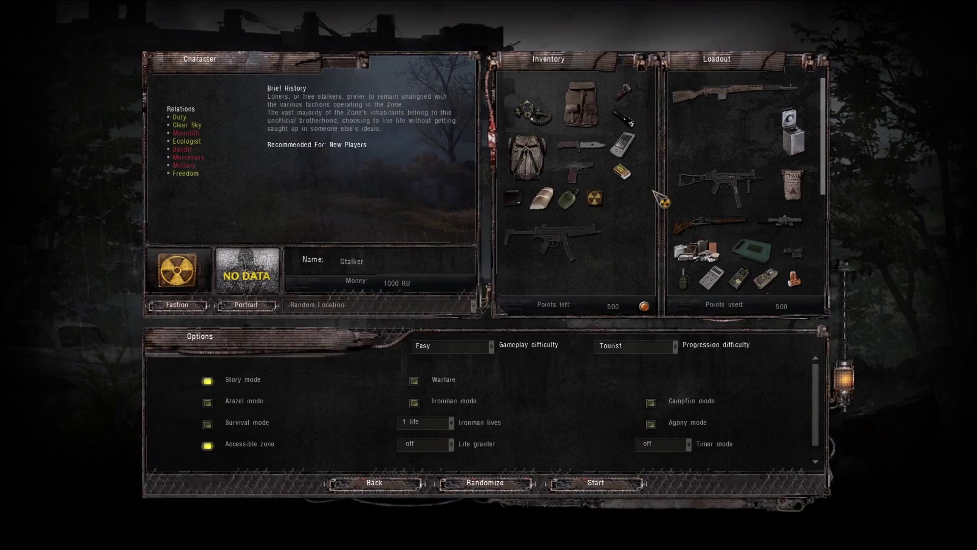
pyautogui.doubleClick(694, 252)
pyautogui.doubleClick(712, 277)
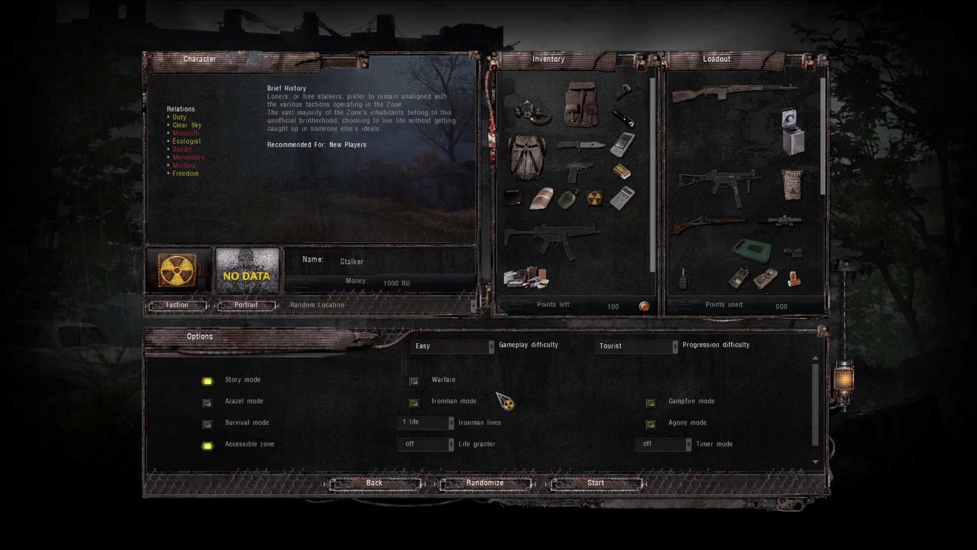
pyautogui.click(594, 486)
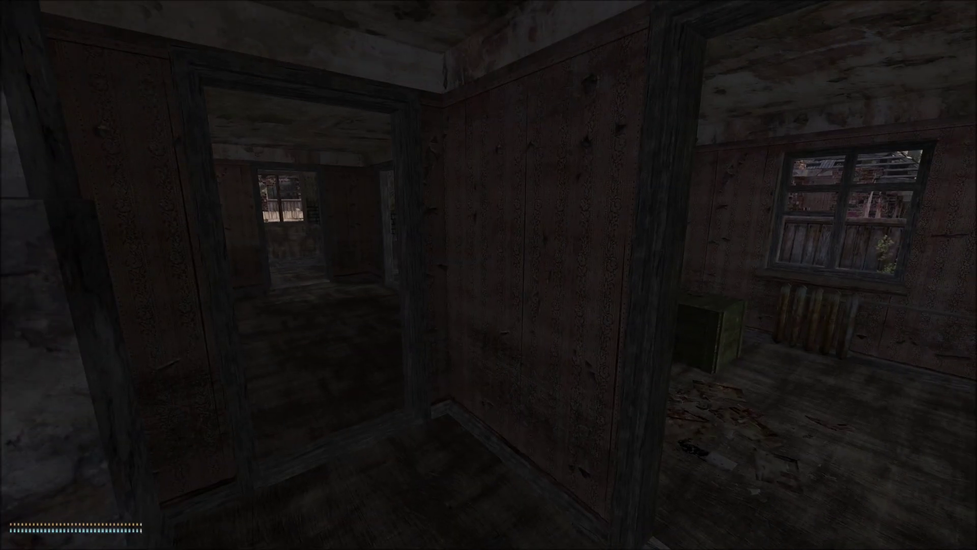
# Equip the gas mask, outfit and backpack from the character's inventory.
pyautogui.press('i')
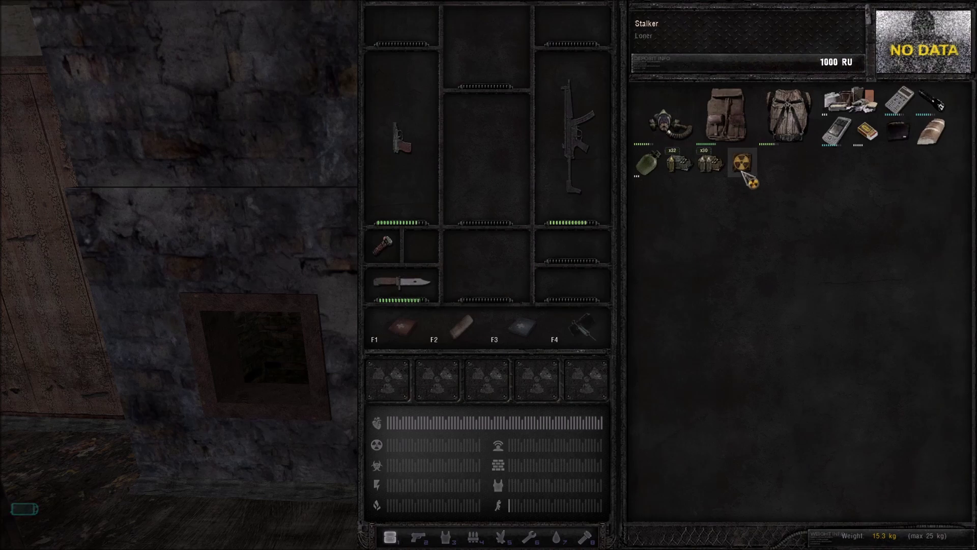
pyautogui.doubleClick(727, 114)
pyautogui.press('i')
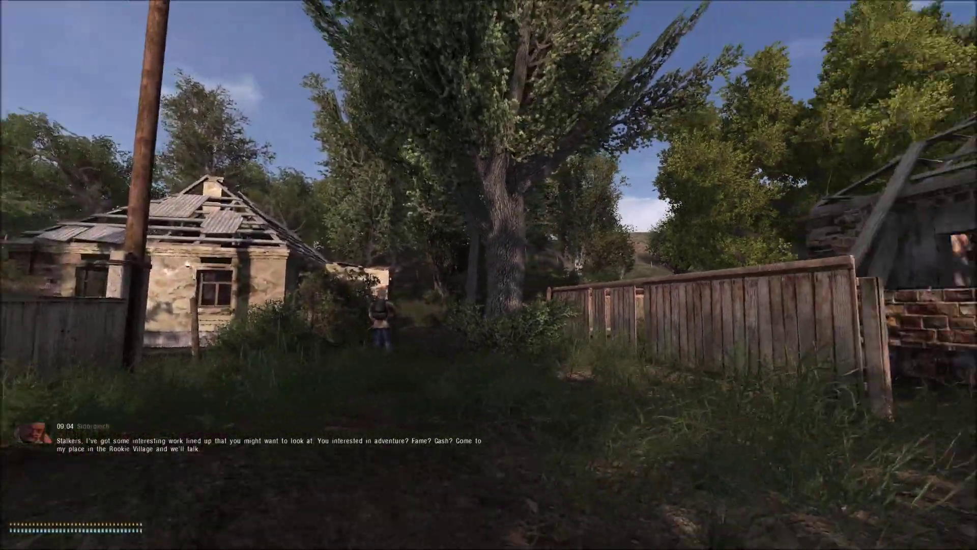
# Check the equipped gear in the inventory and test drawing the submachine gun and the pistol.
pyautogui.moveTo(489, 275)
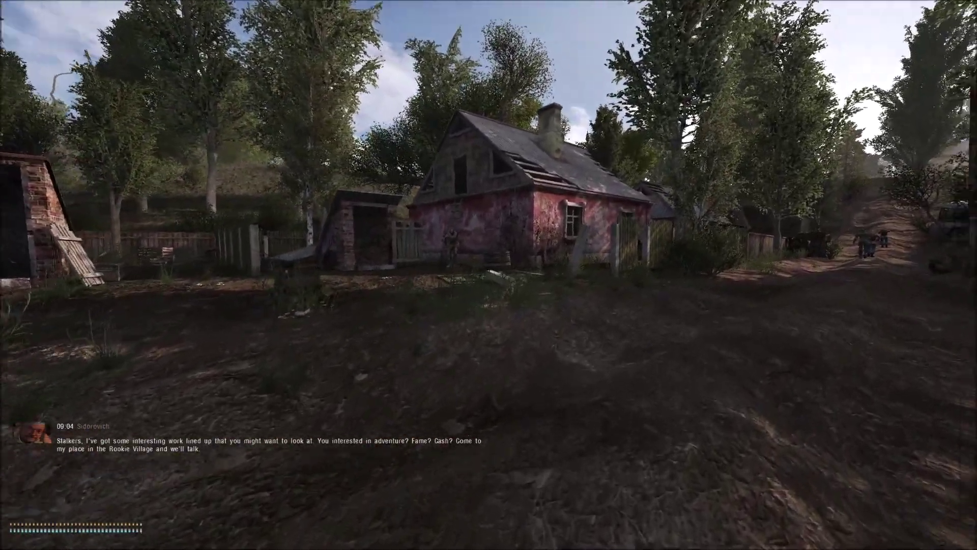
pyautogui.press('i')
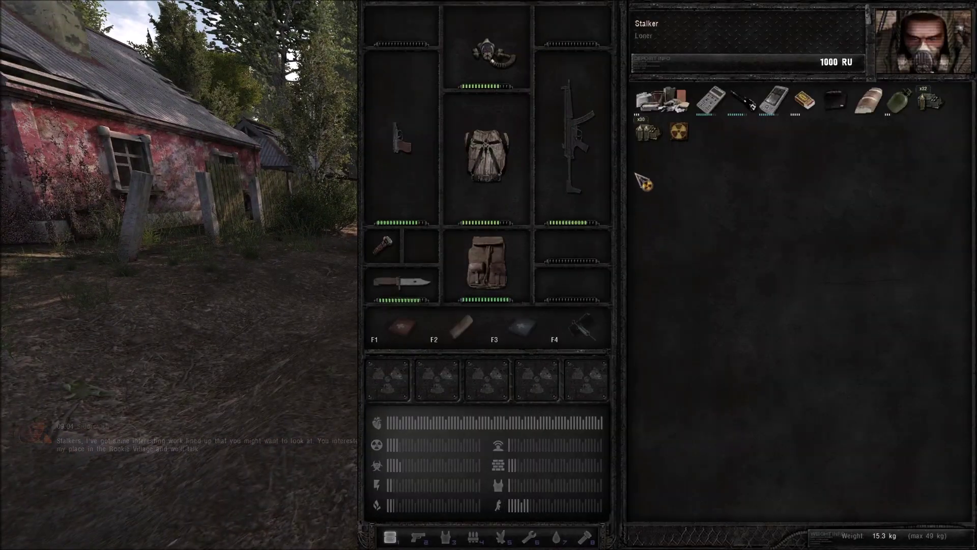
pyautogui.press('i')
pyautogui.press('3')
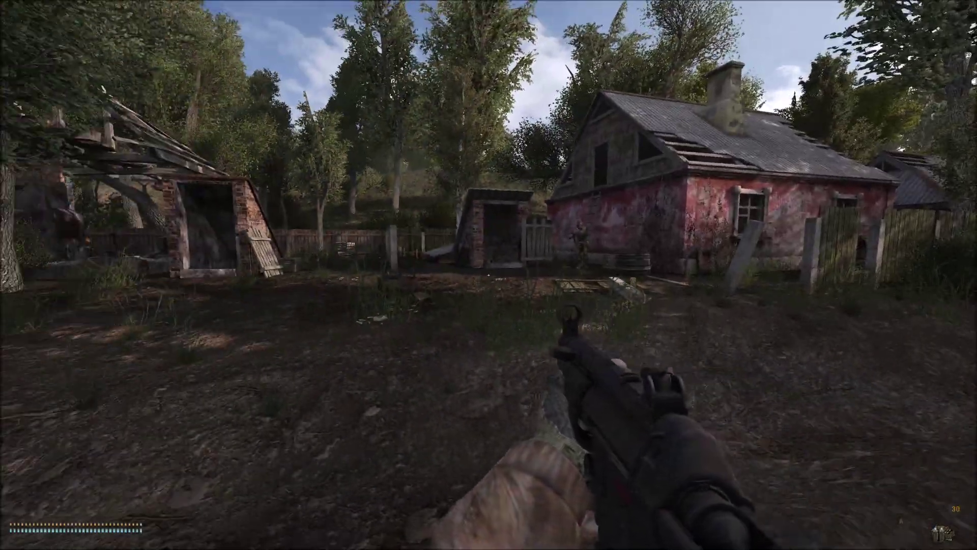
pyautogui.press('2')
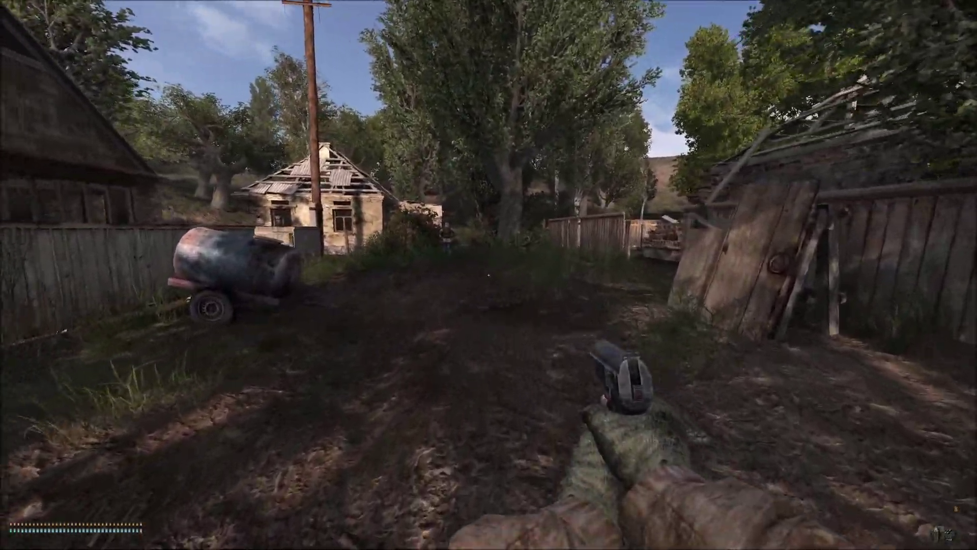
# Exit the game to Windows and confirm leaving the Zone.
pyautogui.press('Escape')
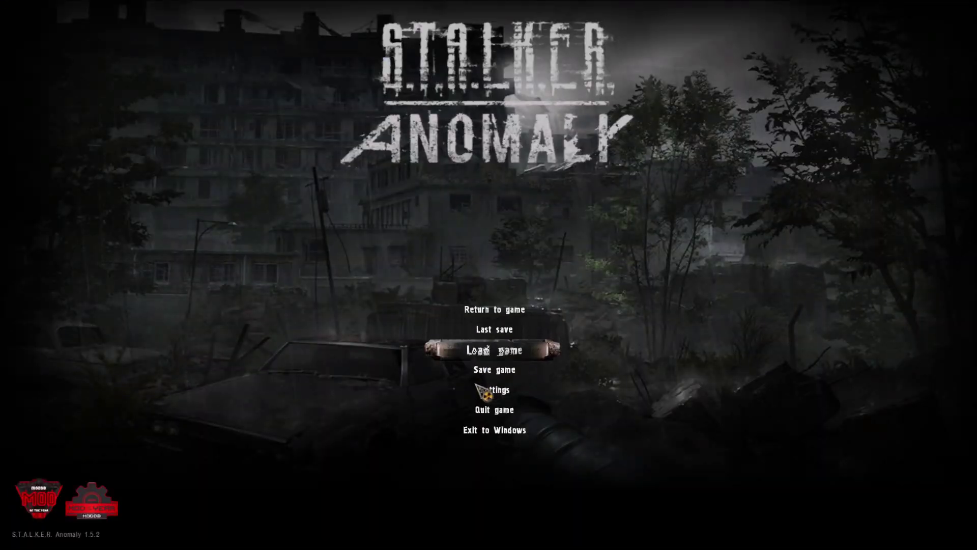
pyautogui.click(492, 430)
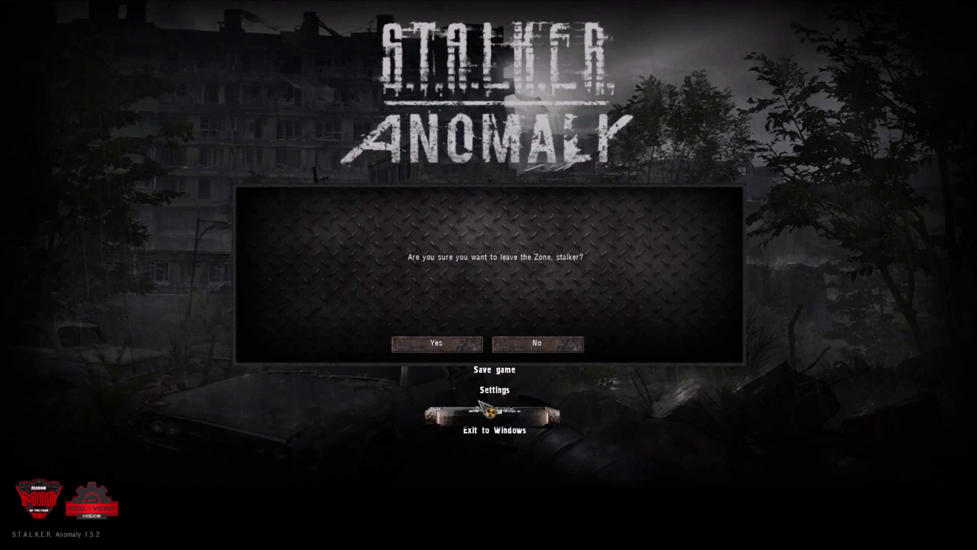
pyautogui.click(455, 349)
# Extract everything from EFPv4-2_Anomaly.7z into the Stalker Anomaly folder, replacing the files already in the destination.
pyautogui.click(131, 78)
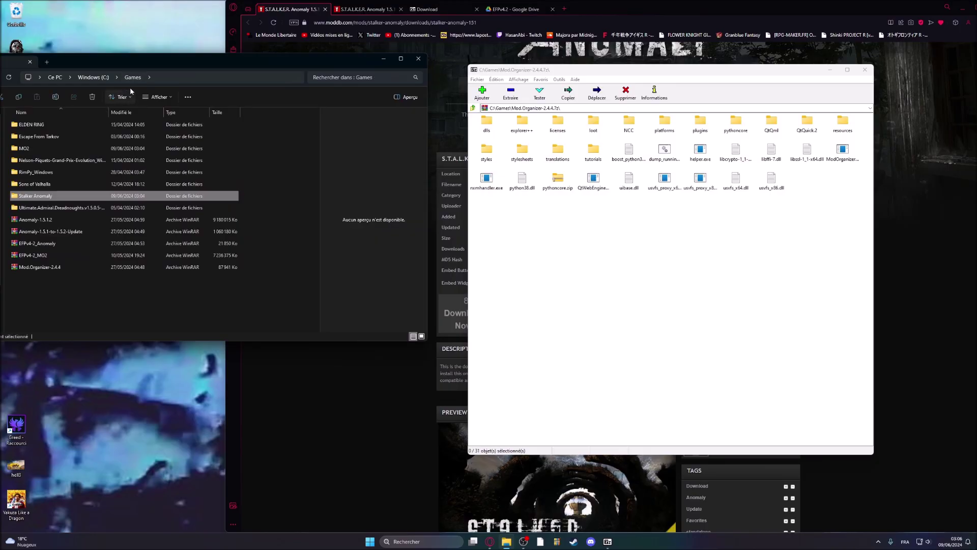
pyautogui.click(605, 284)
pyautogui.click(474, 108)
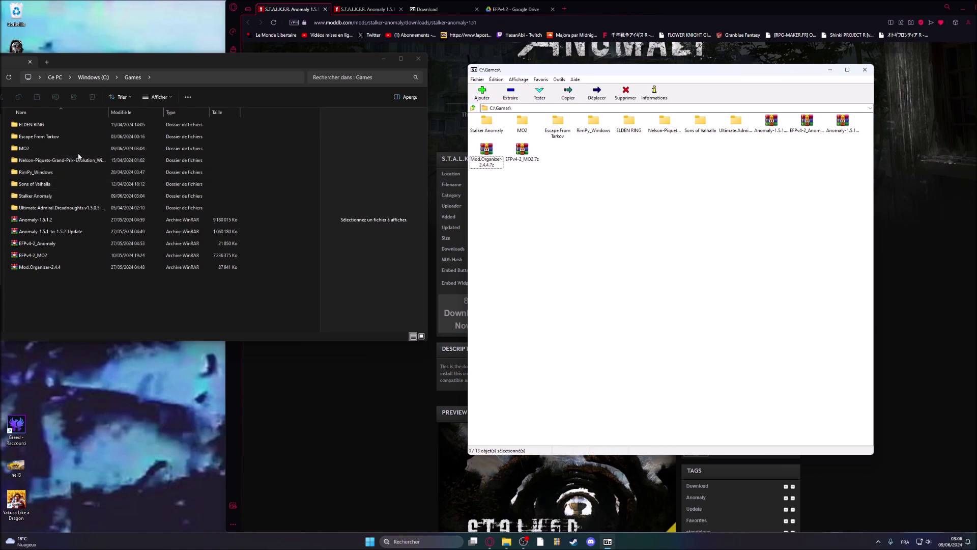
pyautogui.click(779, 126)
pyautogui.click(813, 124)
pyautogui.doubleClick(810, 123)
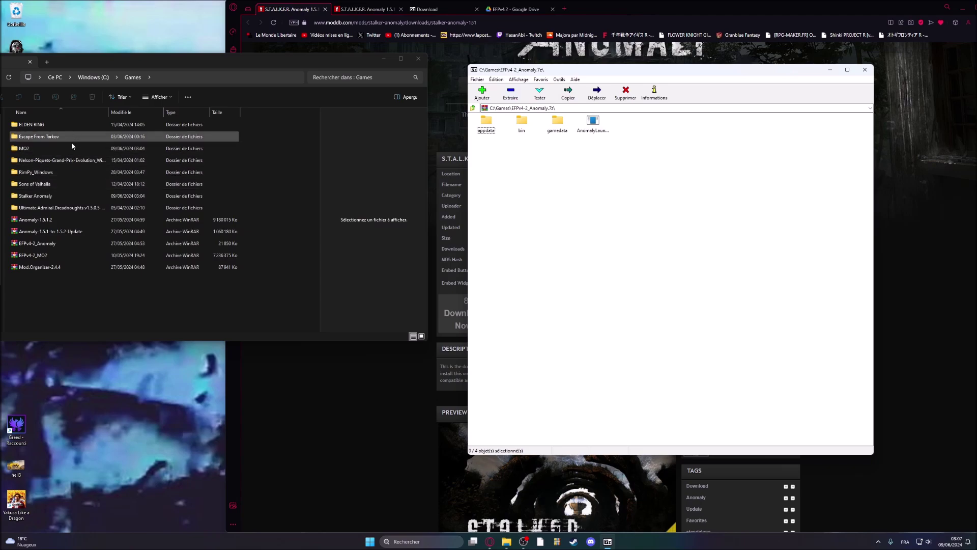
pyautogui.doubleClick(36, 196)
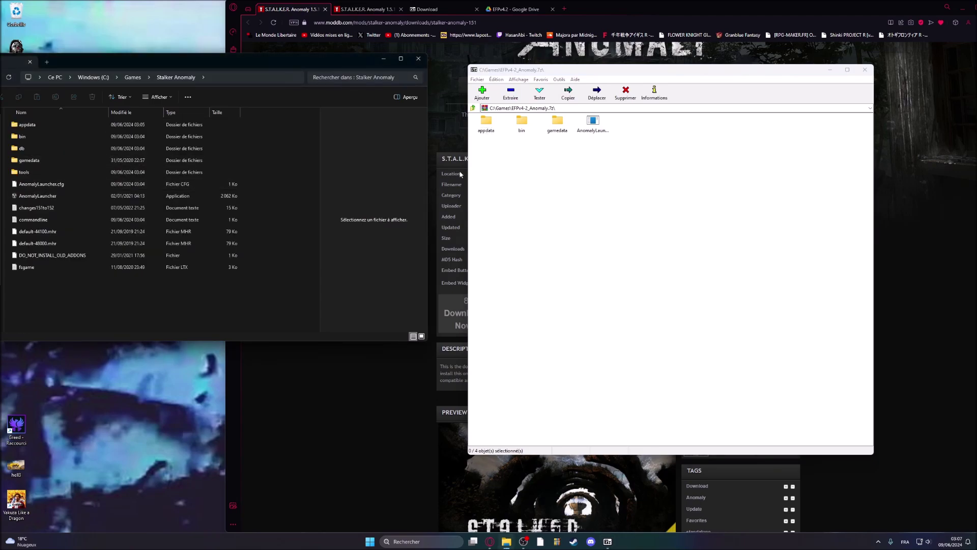
pyautogui.moveTo(489, 158); pyautogui.dragTo(611, 115)
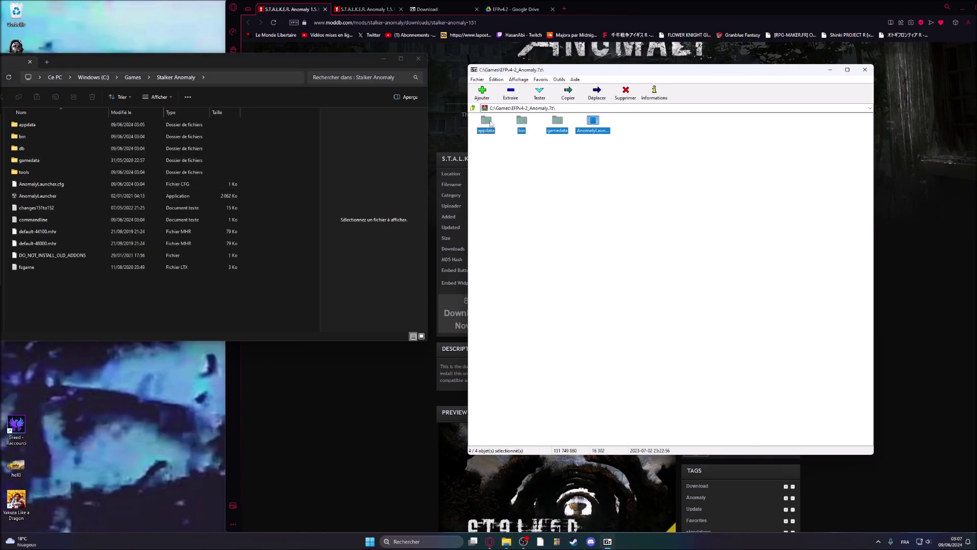
pyautogui.moveTo(490, 123); pyautogui.dragTo(211, 301)
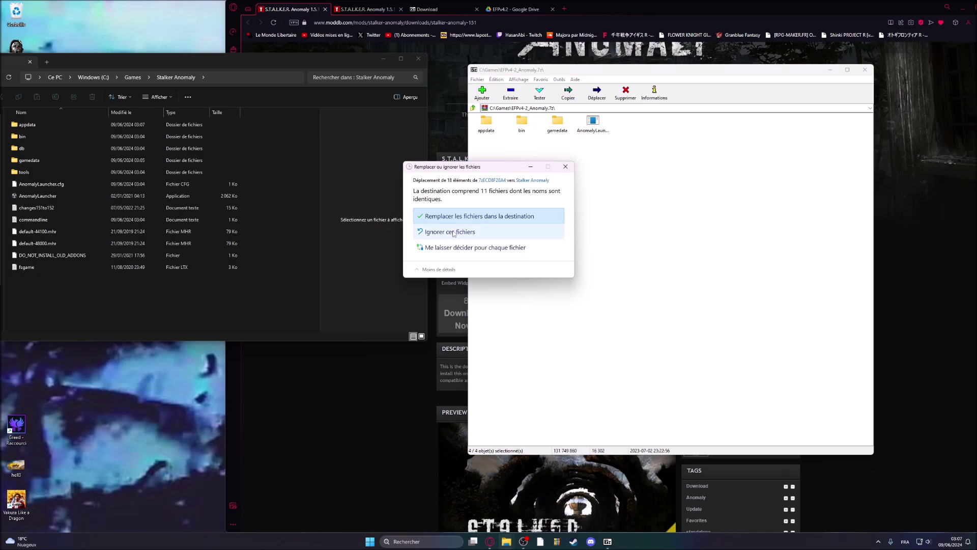
pyautogui.click(458, 218)
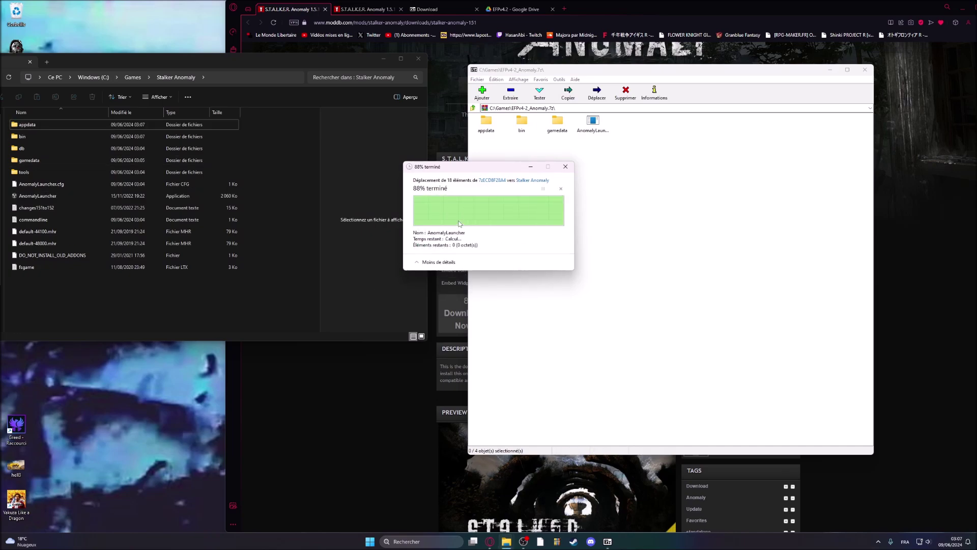
# Extract the full contents of EFPv4-2_MO2.7z into the MO2 folder and check the extracted mods folder.
pyautogui.click(133, 77)
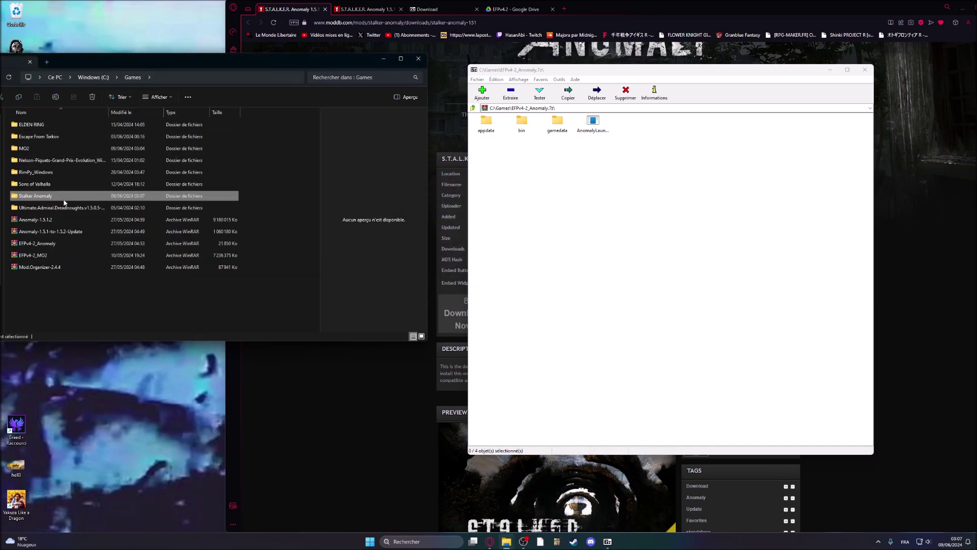
pyautogui.doubleClick(71, 148)
pyautogui.click(580, 222)
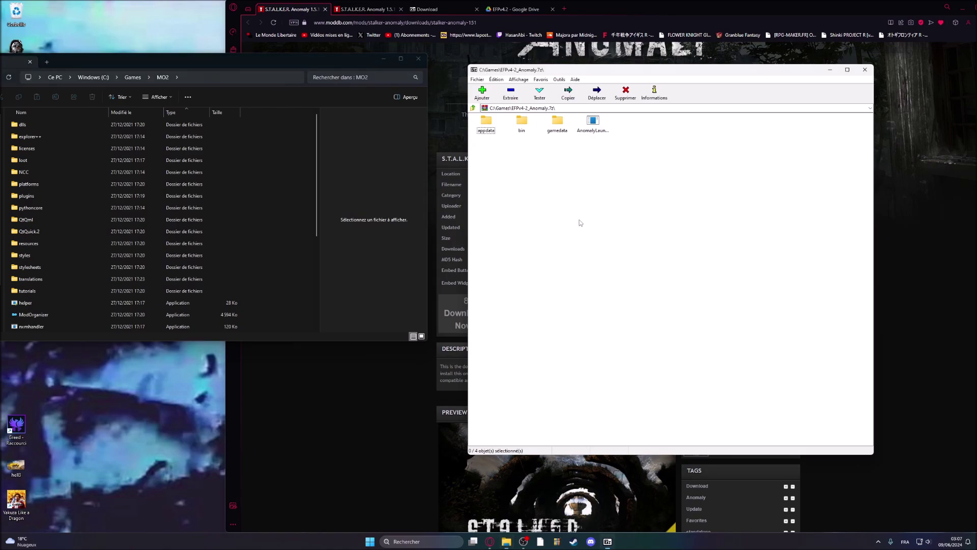
pyautogui.click(131, 68)
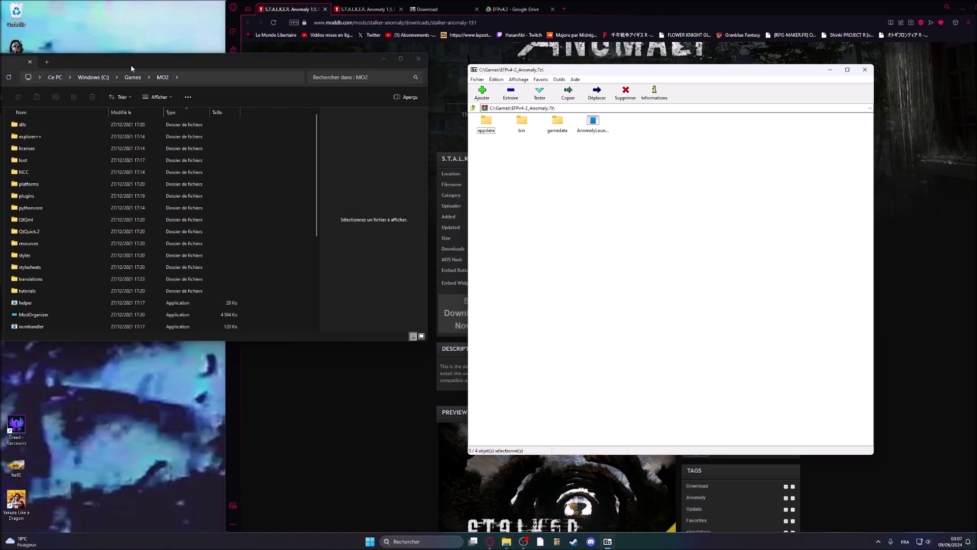
pyautogui.click(473, 107)
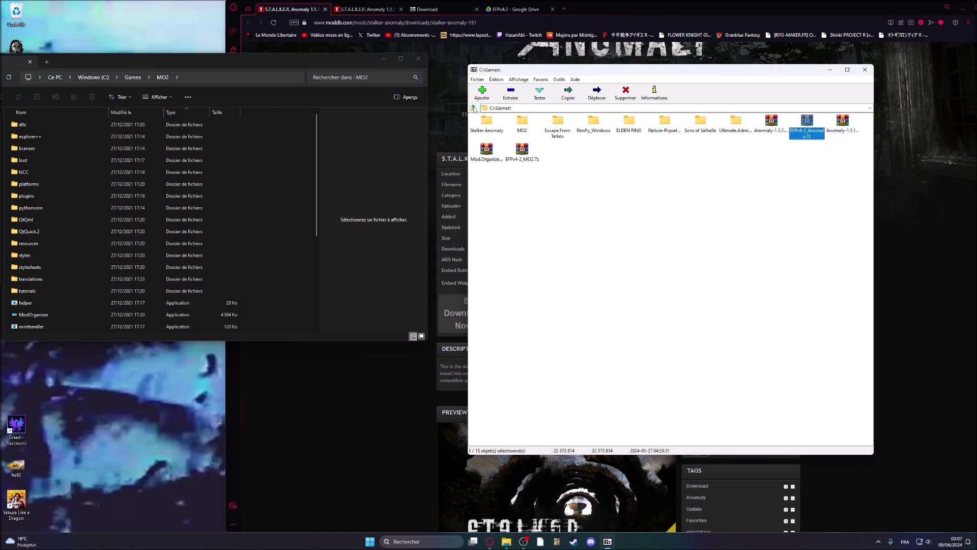
pyautogui.click(519, 151)
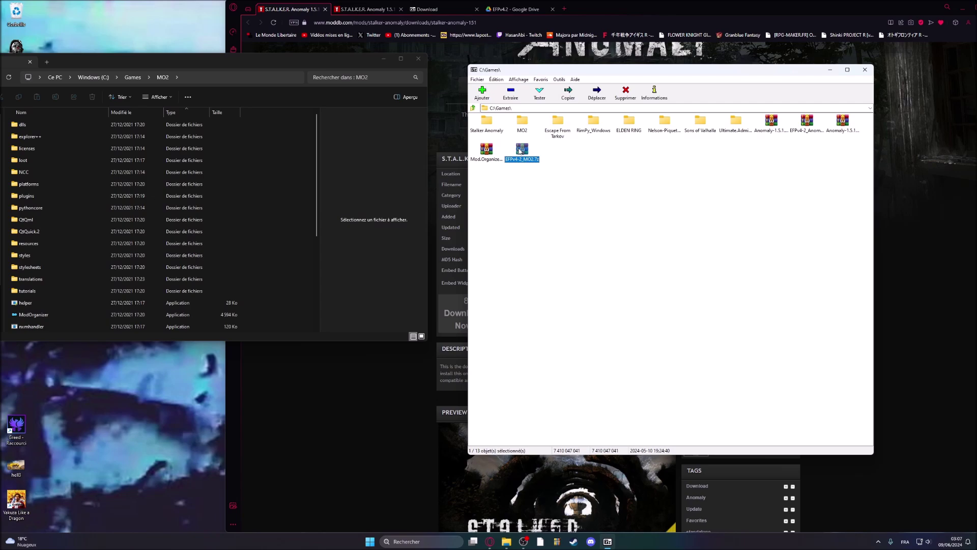
pyautogui.doubleClick(519, 151)
pyautogui.moveTo(487, 162); pyautogui.dragTo(650, 116)
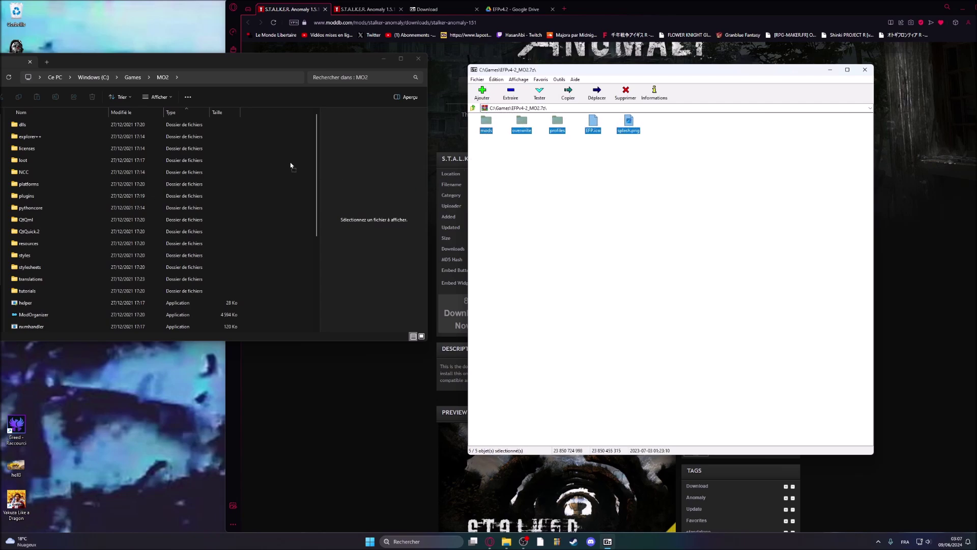
pyautogui.moveTo(291, 165); pyautogui.dragTo(289, 164)
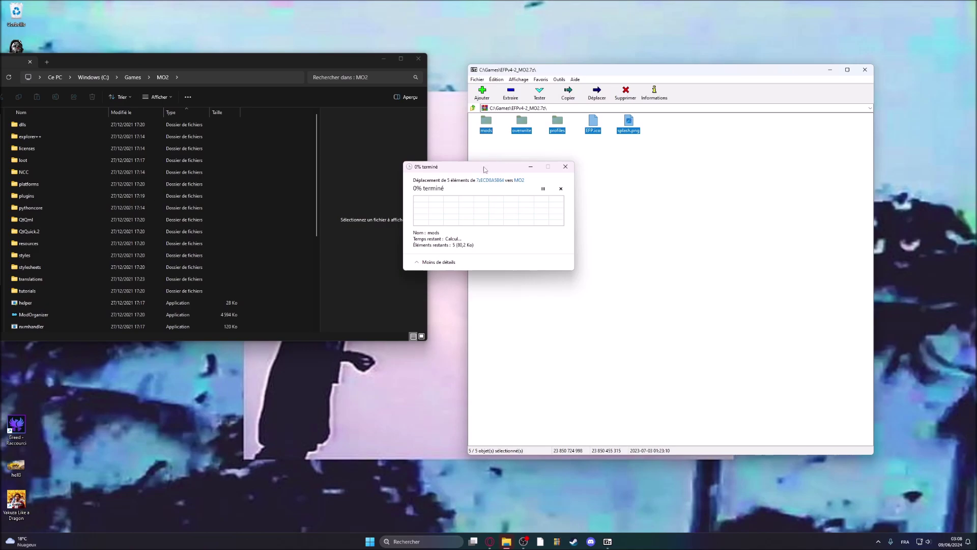
pyautogui.moveTo(485, 169); pyautogui.dragTo(410, 105)
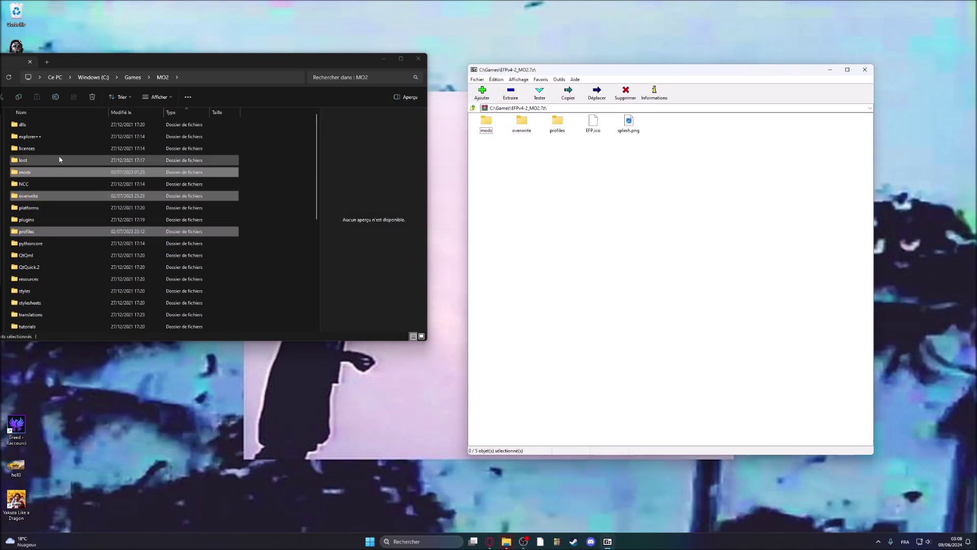
pyautogui.doubleClick(24, 172)
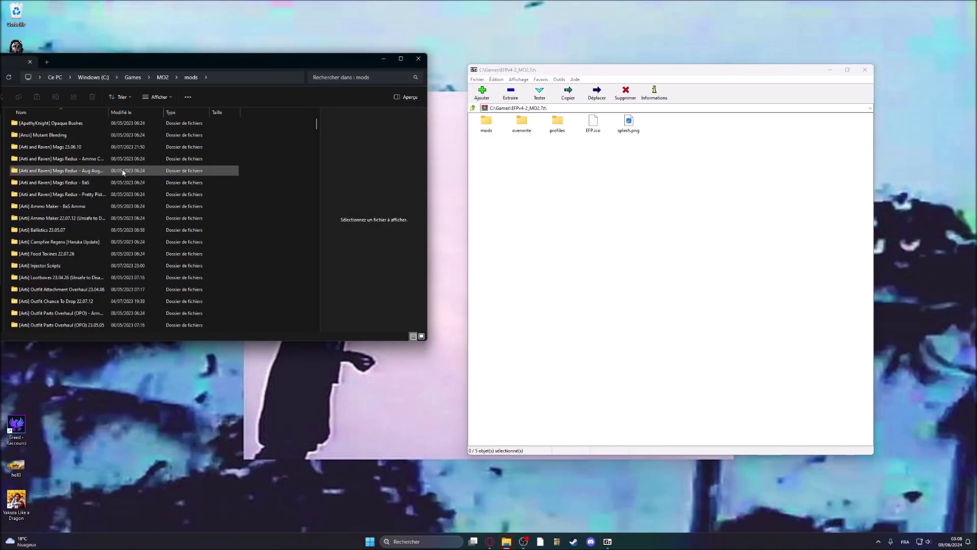
pyautogui.hotkey('alt', 'Left')
# Close 7-Zip and run ModOrganizer from the MO2 folder as administrator.
pyautogui.scroll(-3, 128, 184)
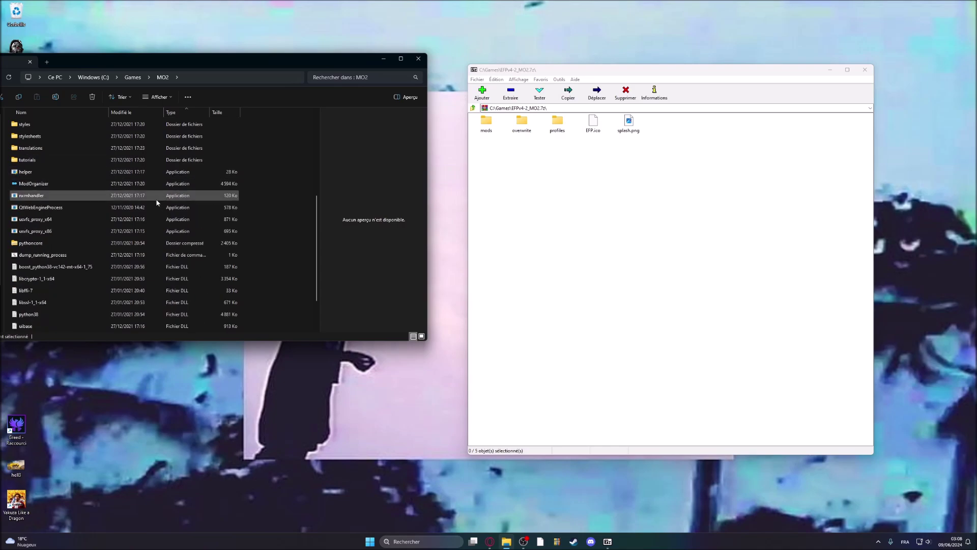
pyautogui.click(53, 184)
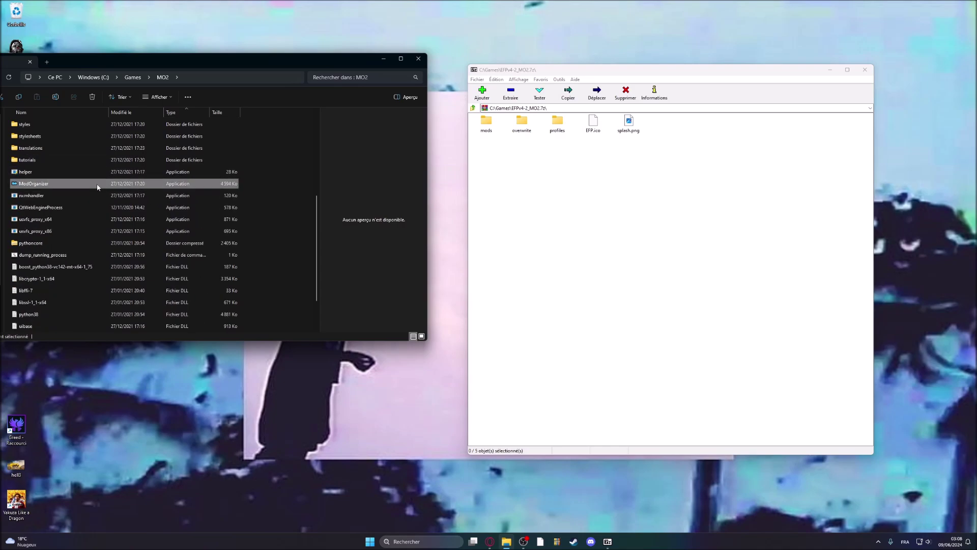
pyautogui.rightClick(52, 184)
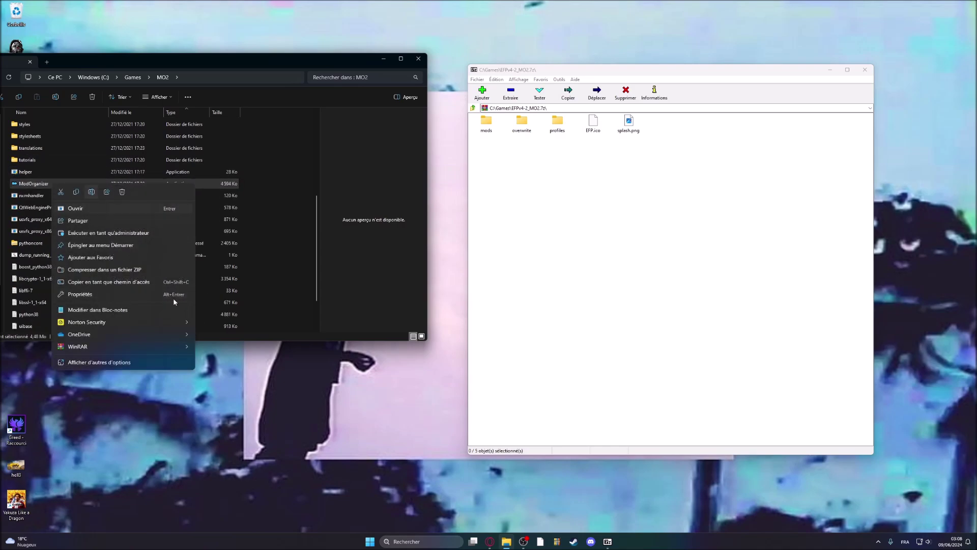
pyautogui.click(300, 243)
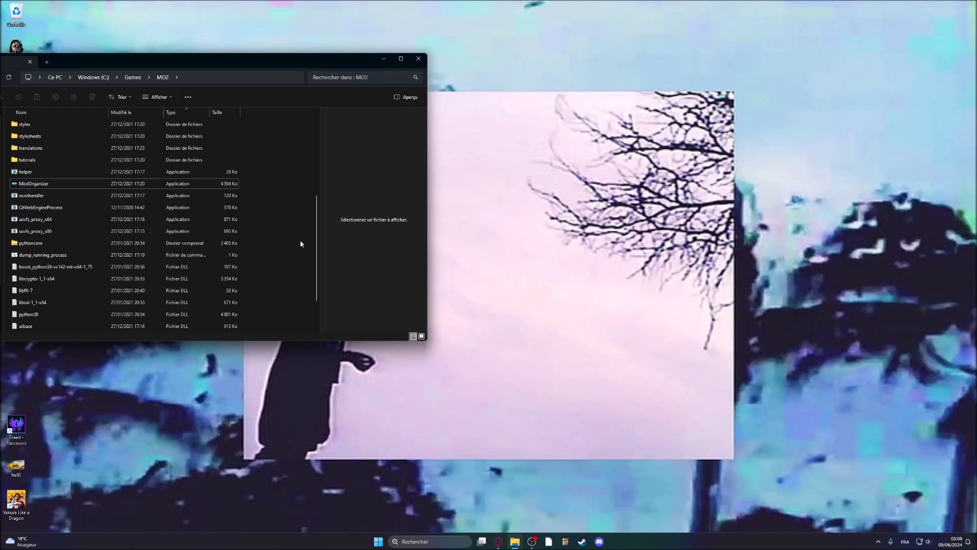
pyautogui.rightClick(48, 188)
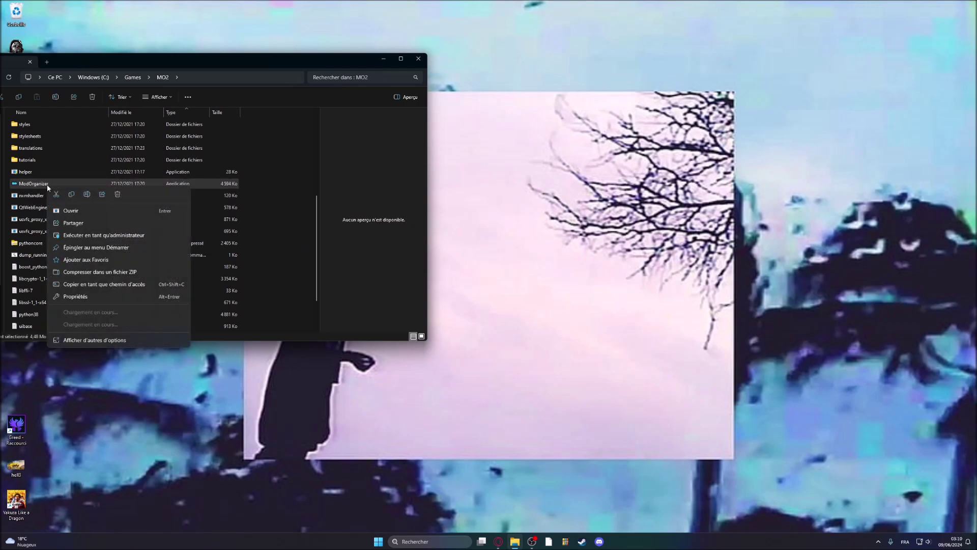
pyautogui.click(99, 236)
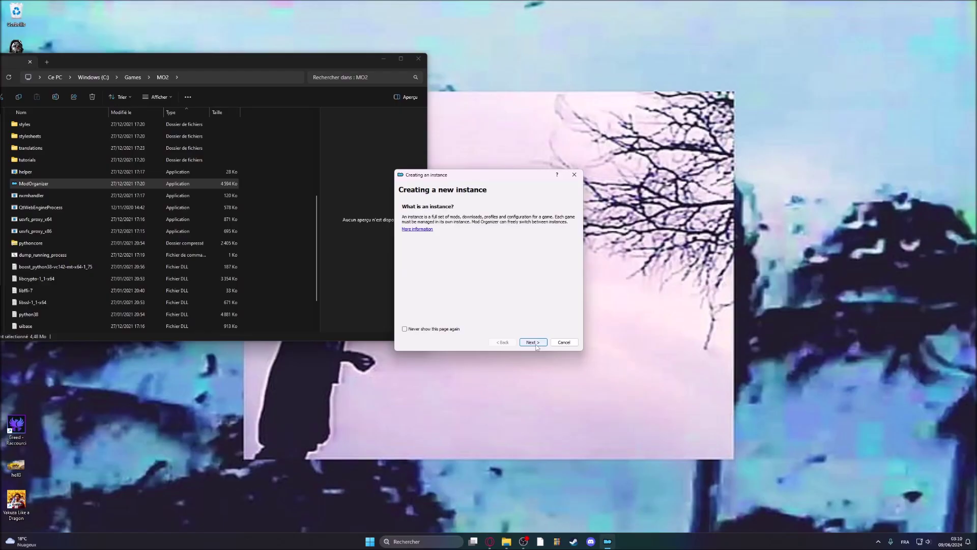
# Start a portable Mod Organizer instance and choose the Stalker Anomaly folder in C:\Games as the game to manage.
pyautogui.click(531, 342)
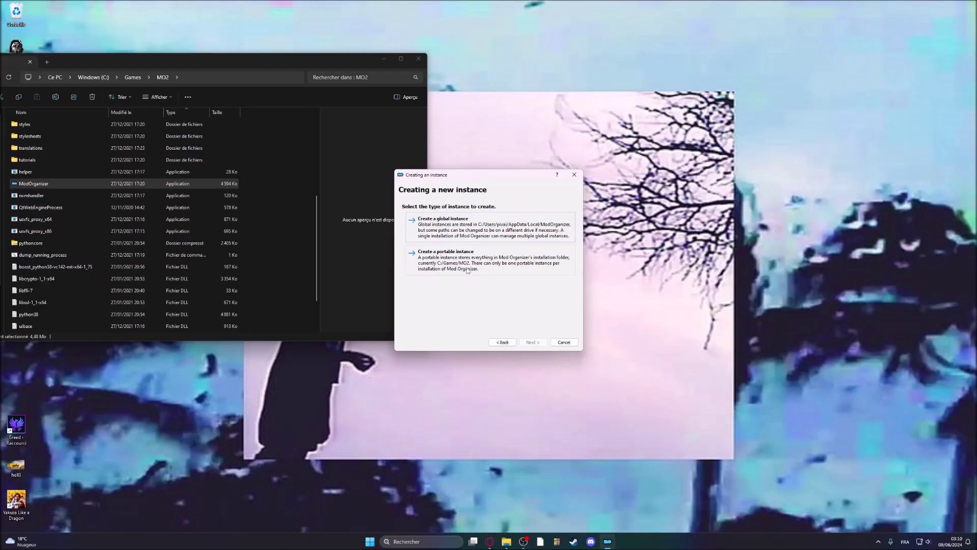
pyautogui.click(469, 270)
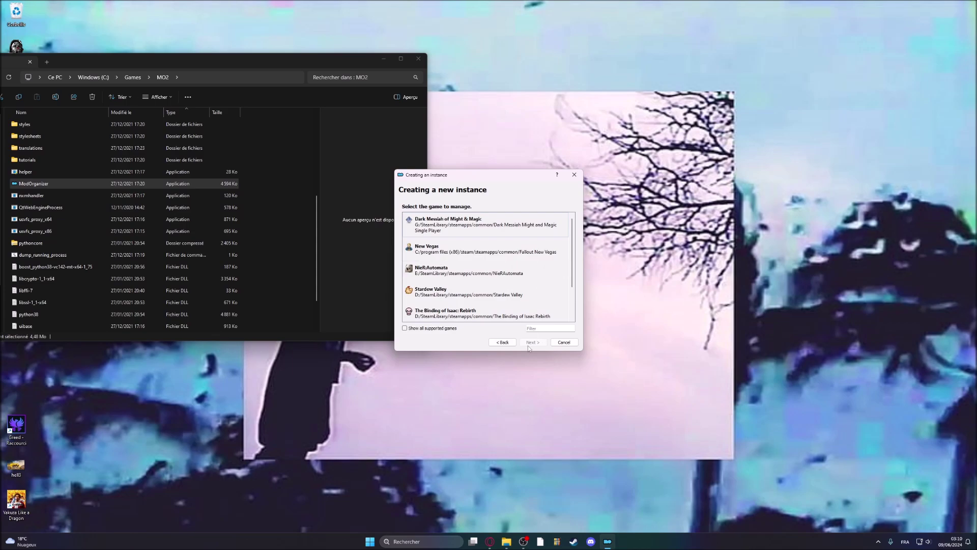
pyautogui.scroll(-3, 554, 244)
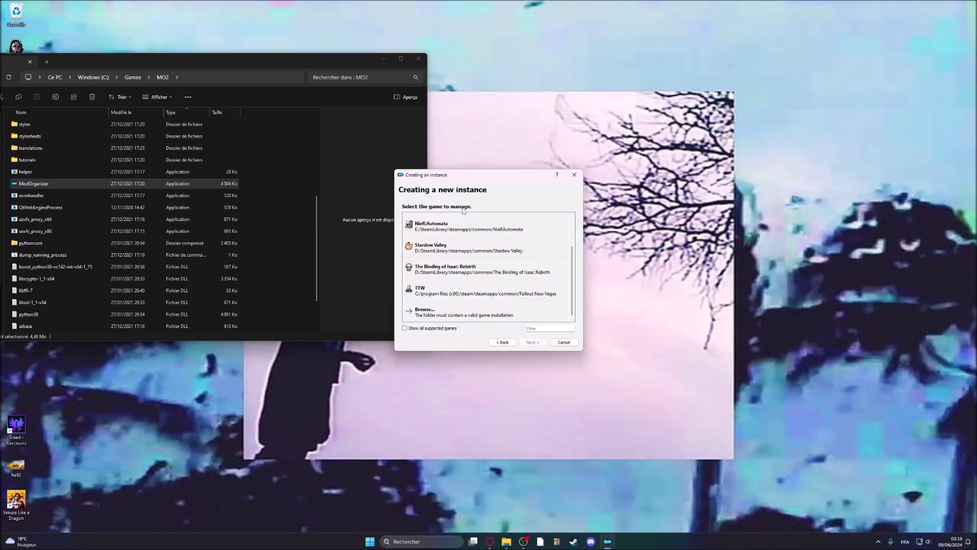
pyautogui.click(447, 319)
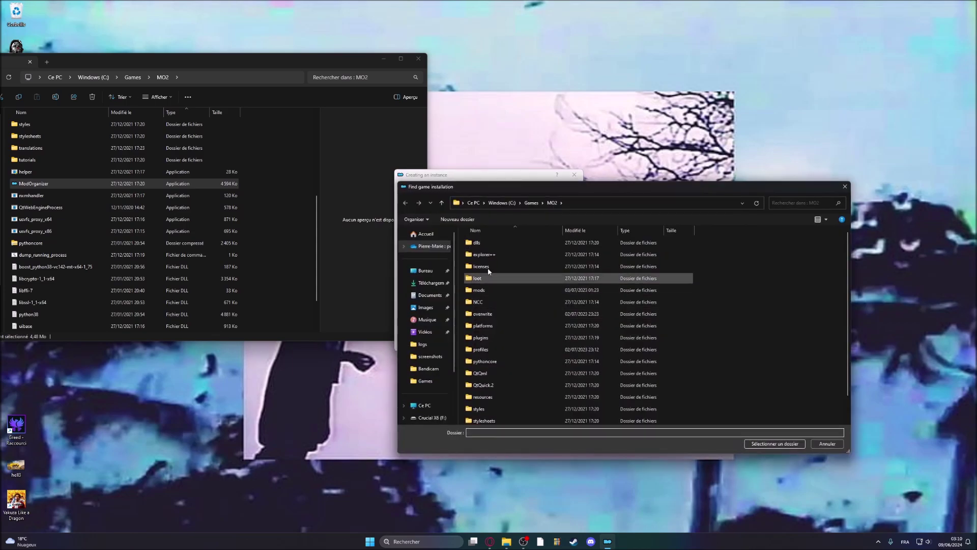
pyautogui.click(531, 203)
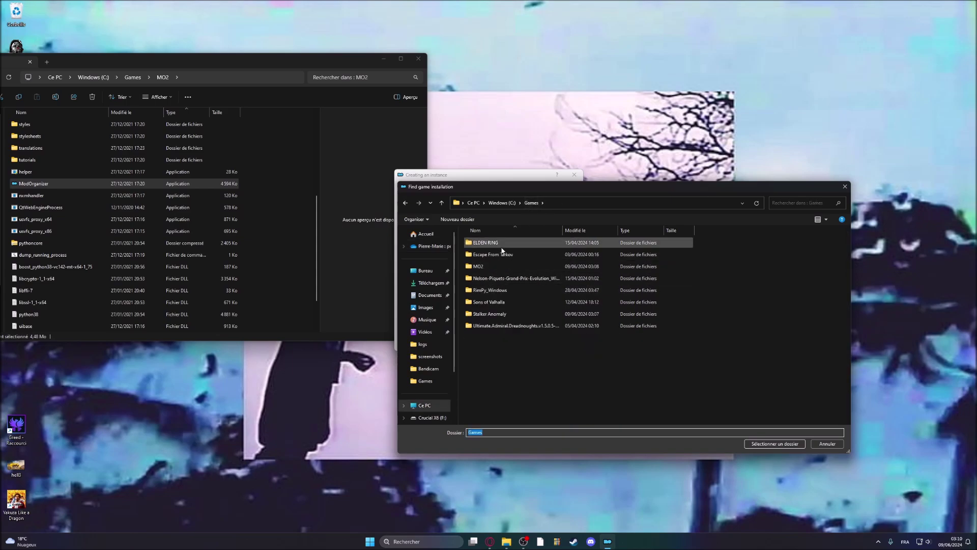
pyautogui.click(502, 314)
pyautogui.click(769, 444)
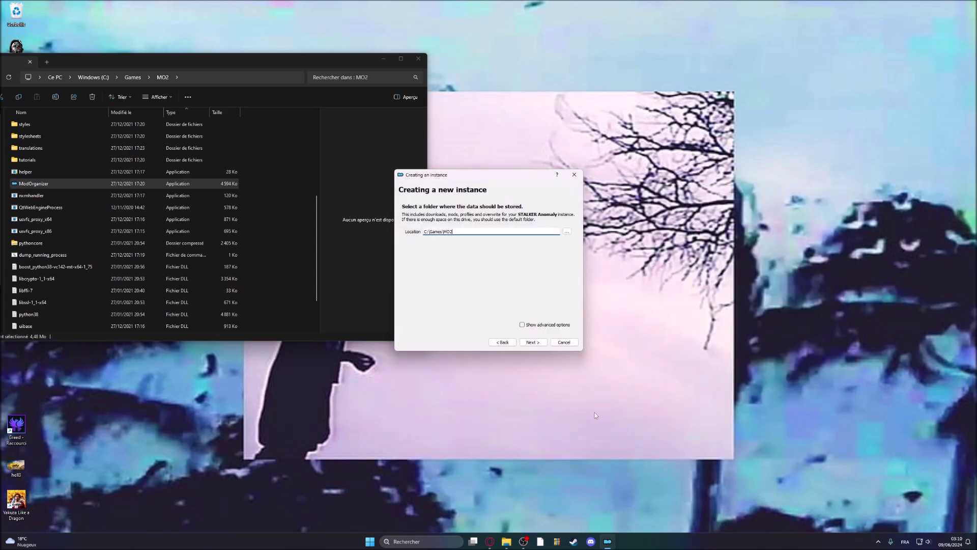
# Keep C:\Games\MO2 as the data location, skip linking a Nexus account and finish creating the instance.
pyautogui.click(534, 343)
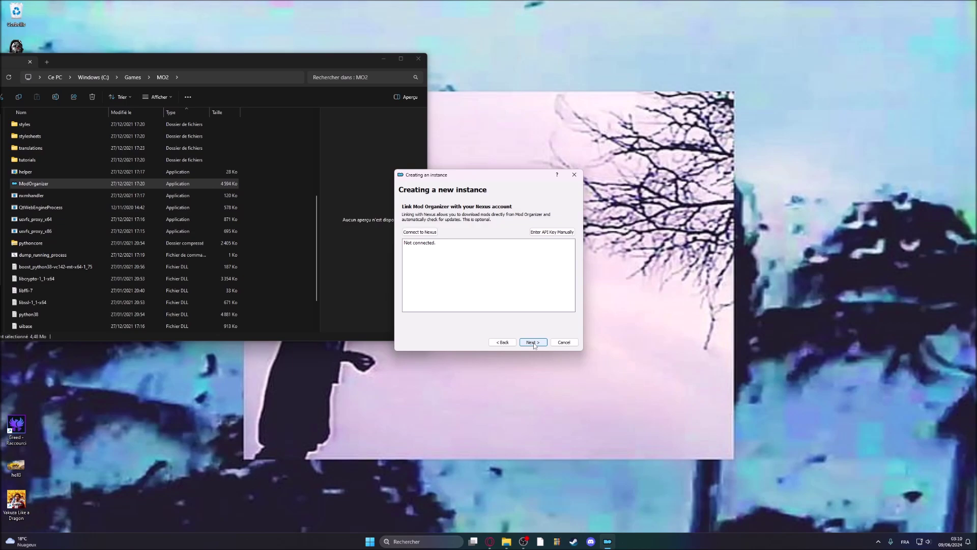
pyautogui.click(534, 343)
pyautogui.click(533, 342)
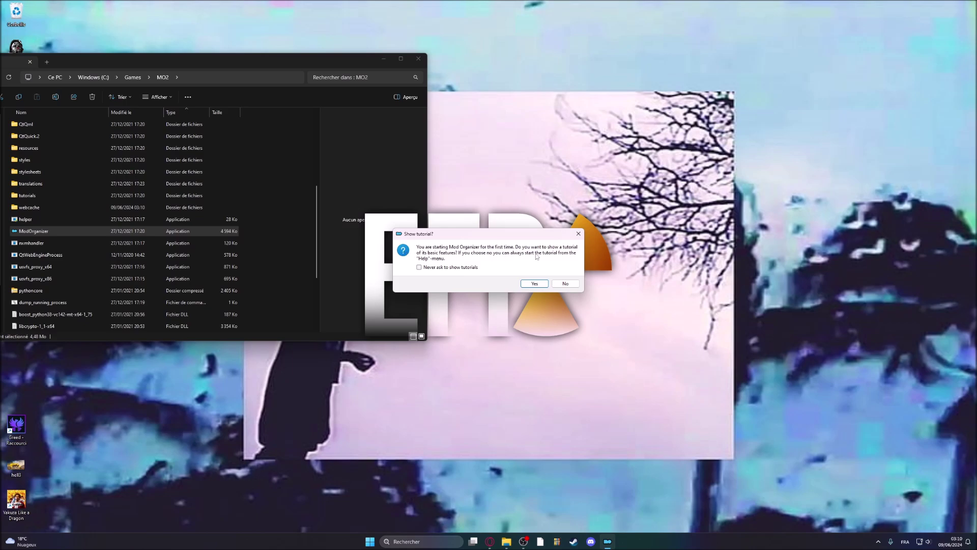
# Decline the first-start tutorial and refuse the nxm link association permanently.
pyautogui.moveTo(469, 233); pyautogui.dragTo(610, 175)
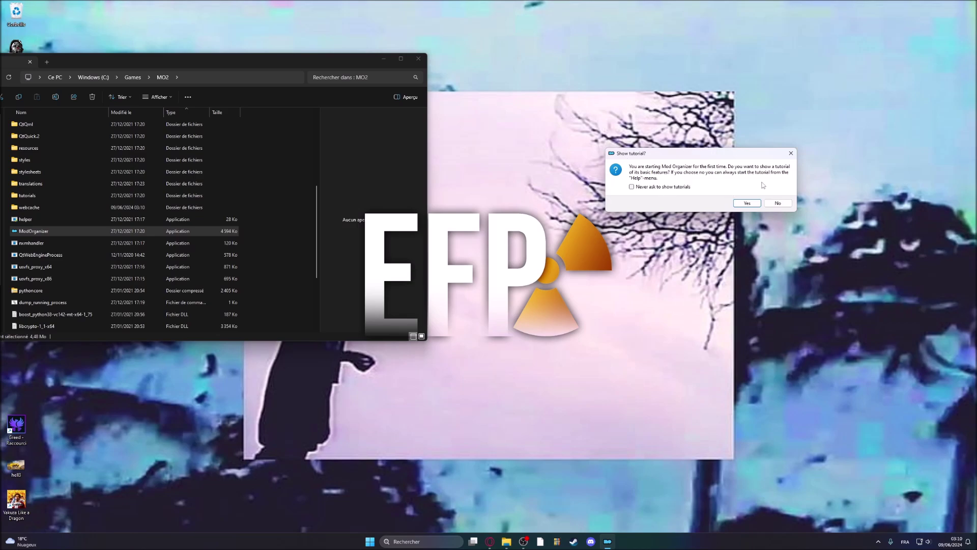
pyautogui.click(786, 206)
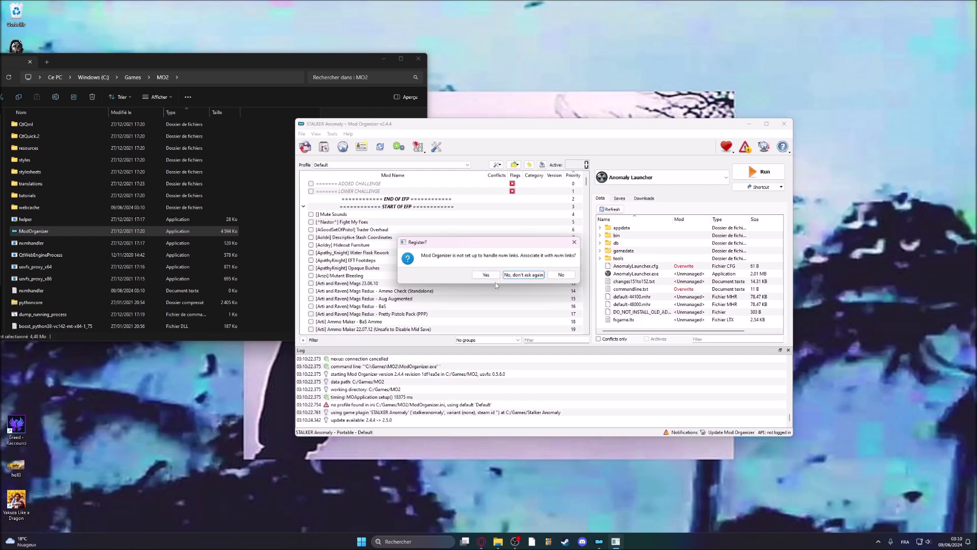
pyautogui.click(510, 275)
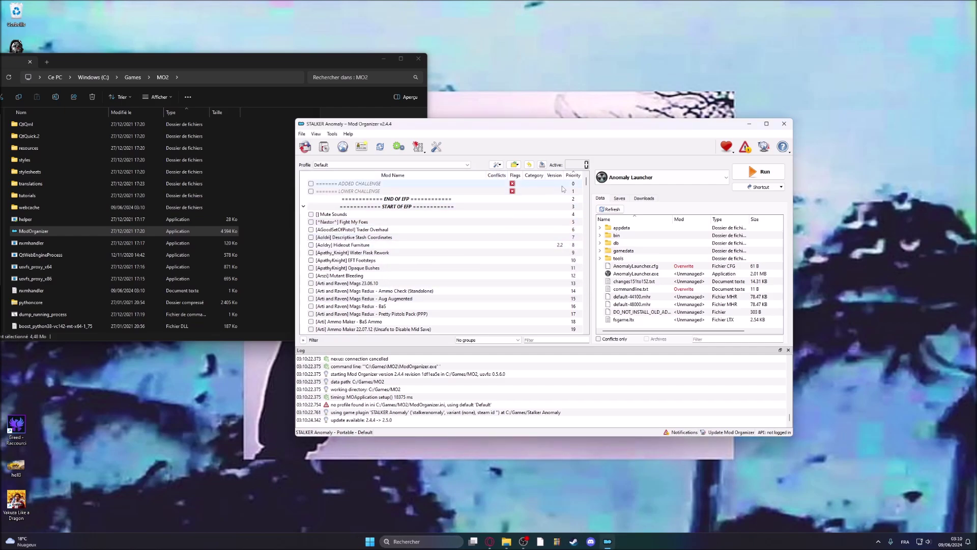
pyautogui.click(302, 133)
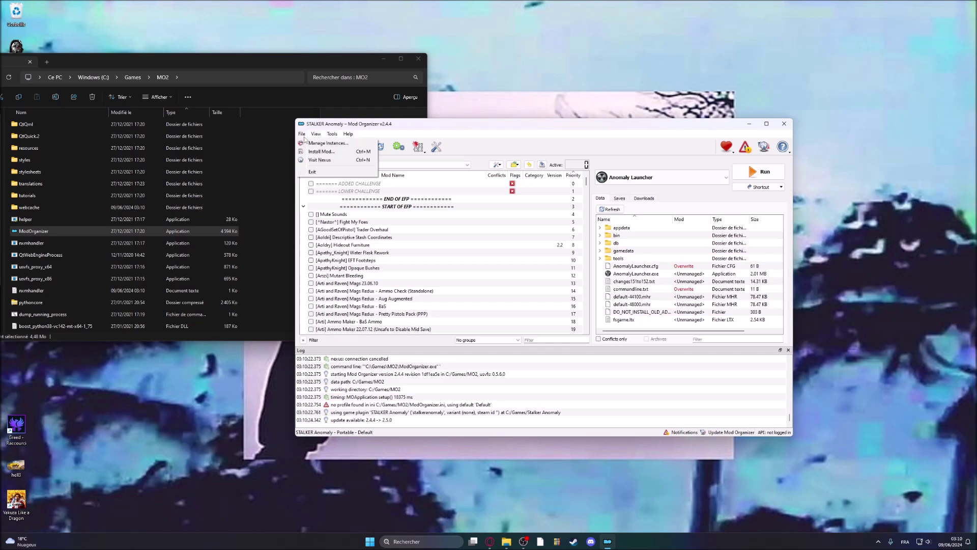
pyautogui.moveTo(348, 133)
pyautogui.click(470, 129)
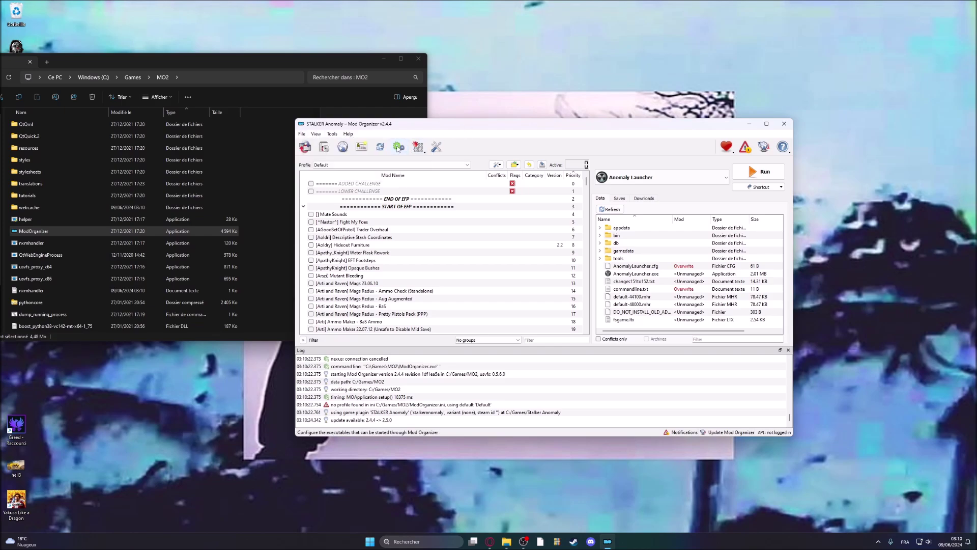
pyautogui.click(399, 148)
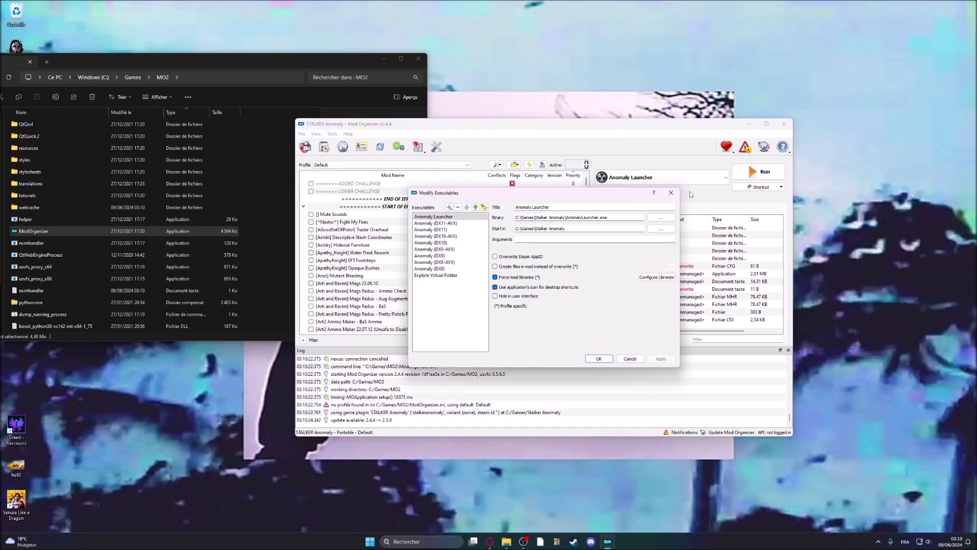
pyautogui.click(671, 192)
# Set the interface theme style to 1809 Dark Mode in the settings and apply it.
pyautogui.click(436, 147)
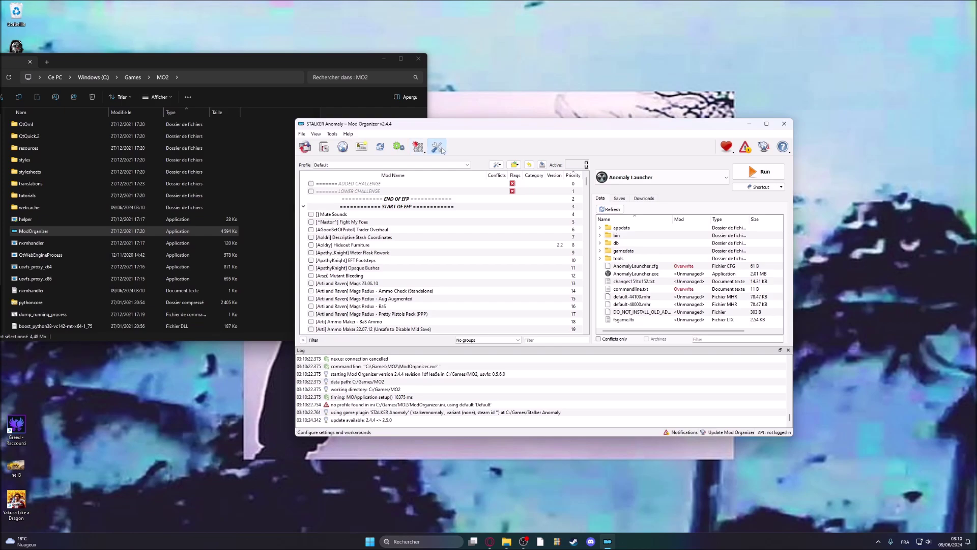
pyautogui.click(425, 179)
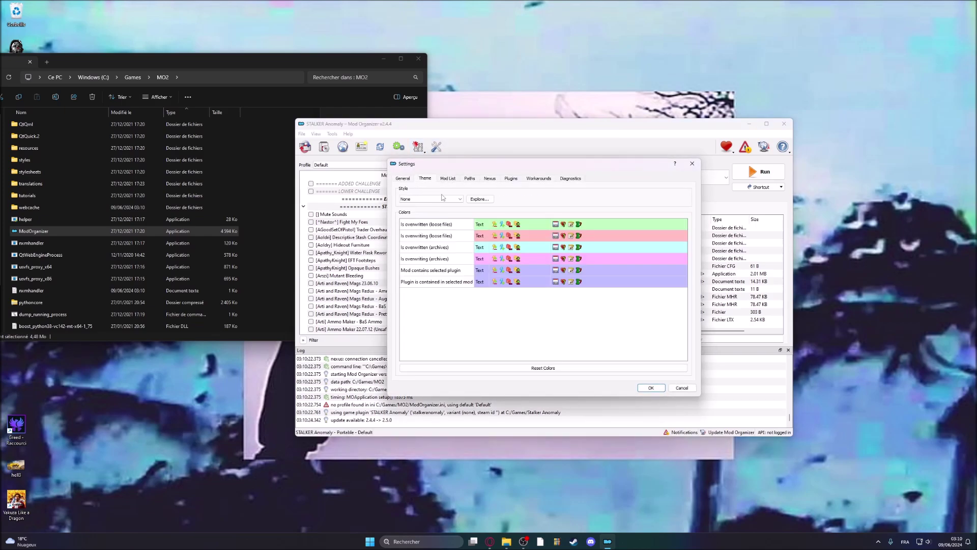
pyautogui.click(443, 198)
pyautogui.click(446, 225)
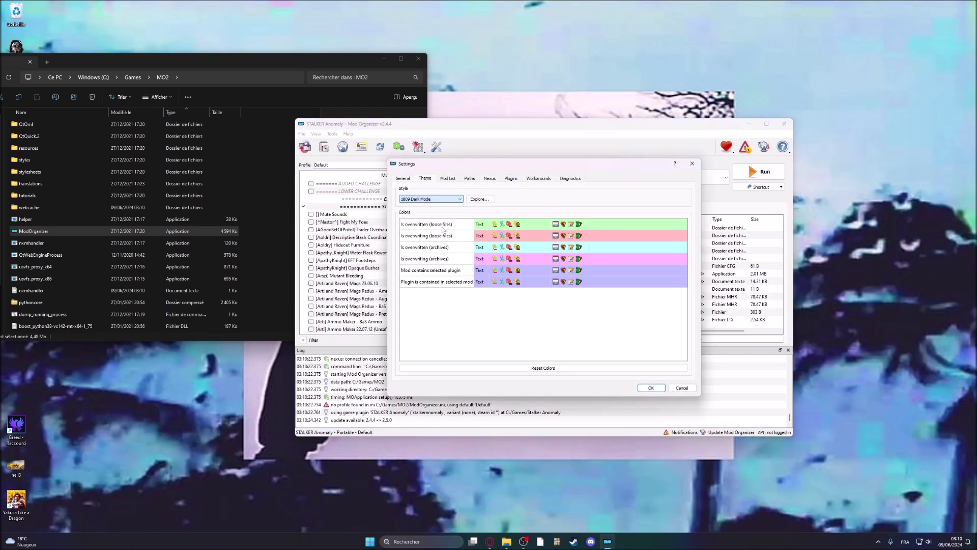
pyautogui.click(651, 388)
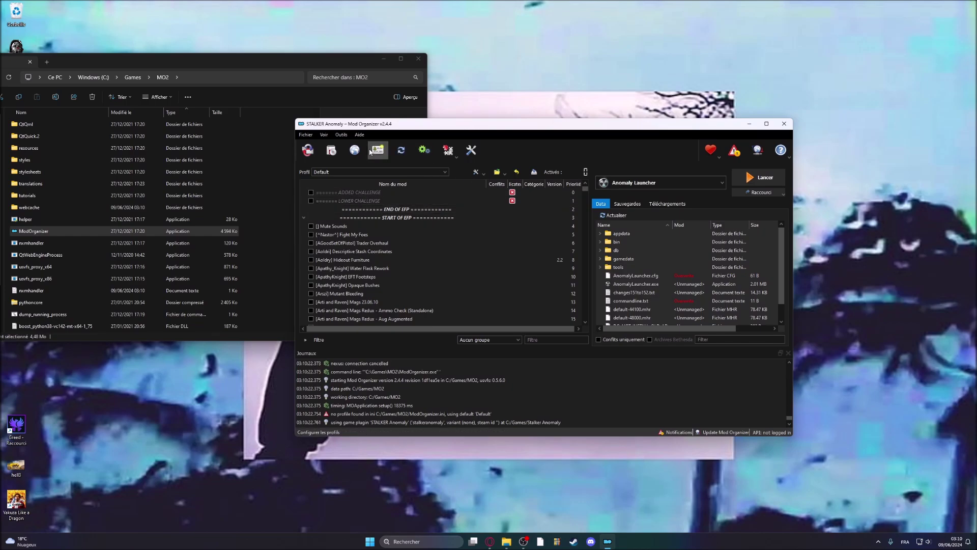
pyautogui.click(472, 151)
pyautogui.press('Escape')
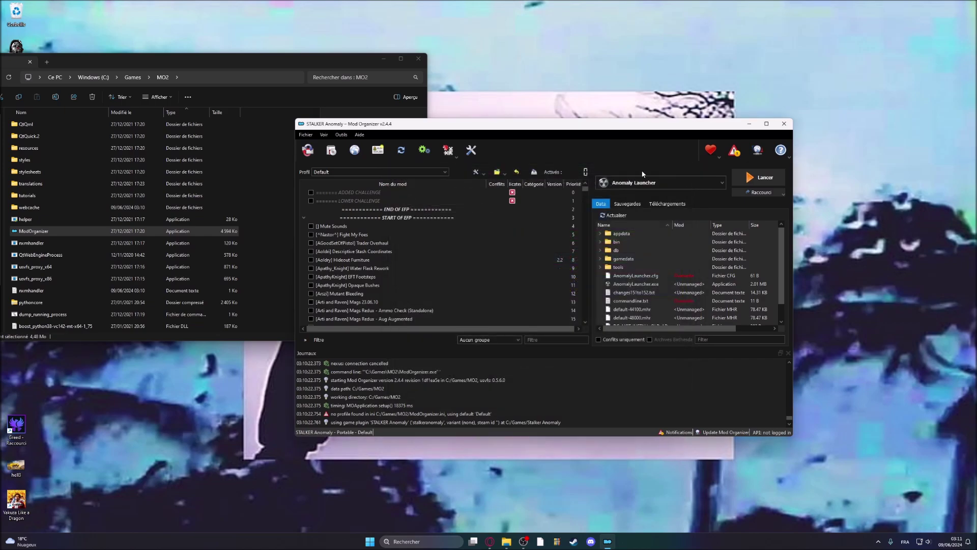
# Look through the Default profile's mod list and switch the active profile to EFP 4.2.
pyautogui.scroll(-4, 461, 227)
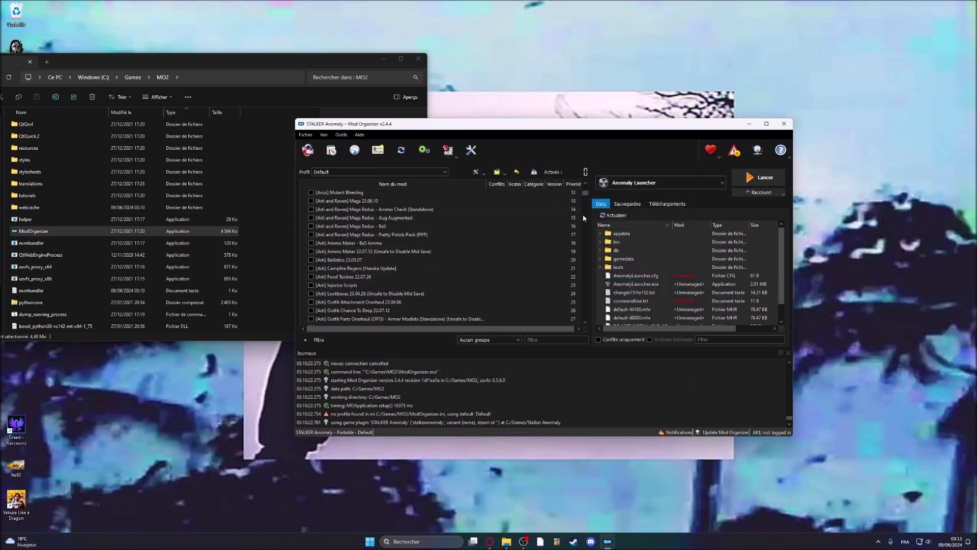
pyautogui.scroll(-20, 584, 218)
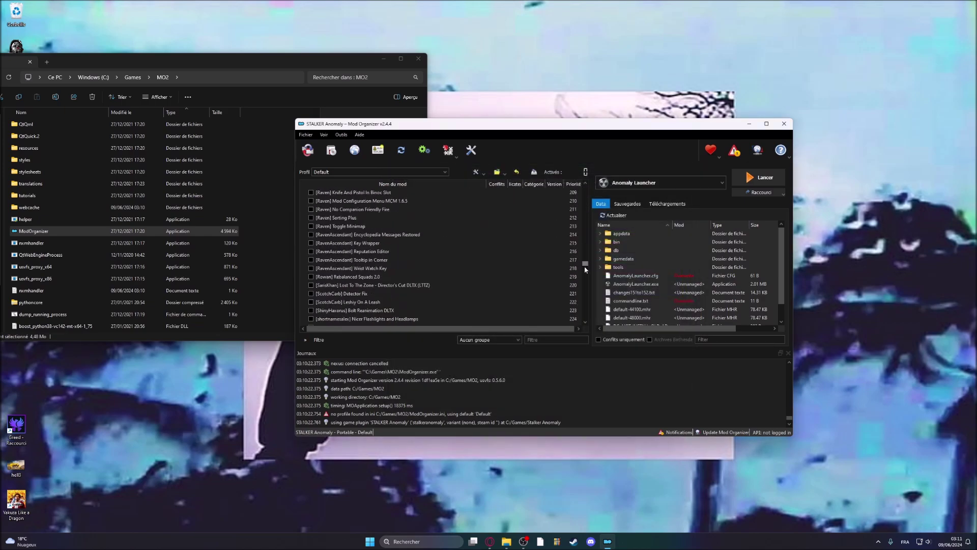
pyautogui.moveTo(585, 270); pyautogui.dragTo(586, 188)
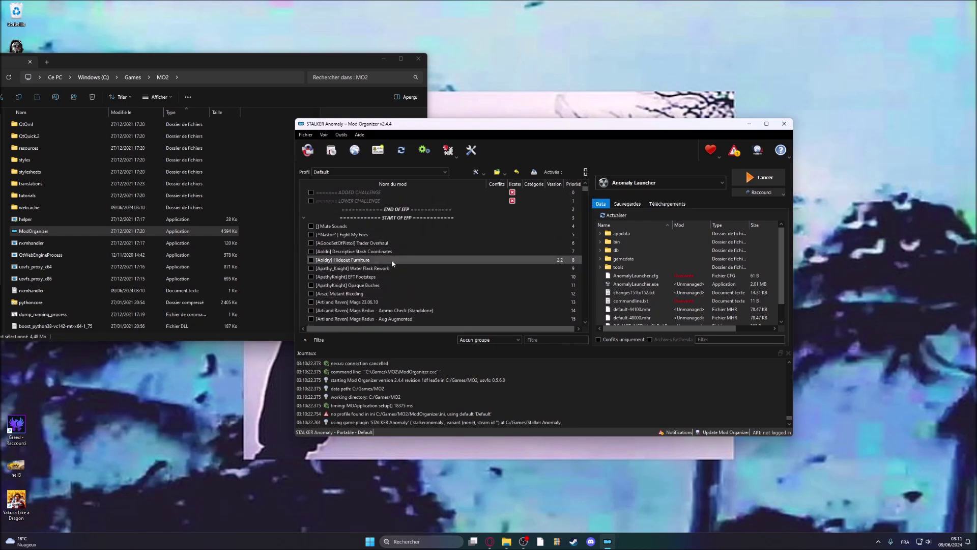
pyautogui.scroll(-3, 357, 239)
pyautogui.scroll(3, 349, 227)
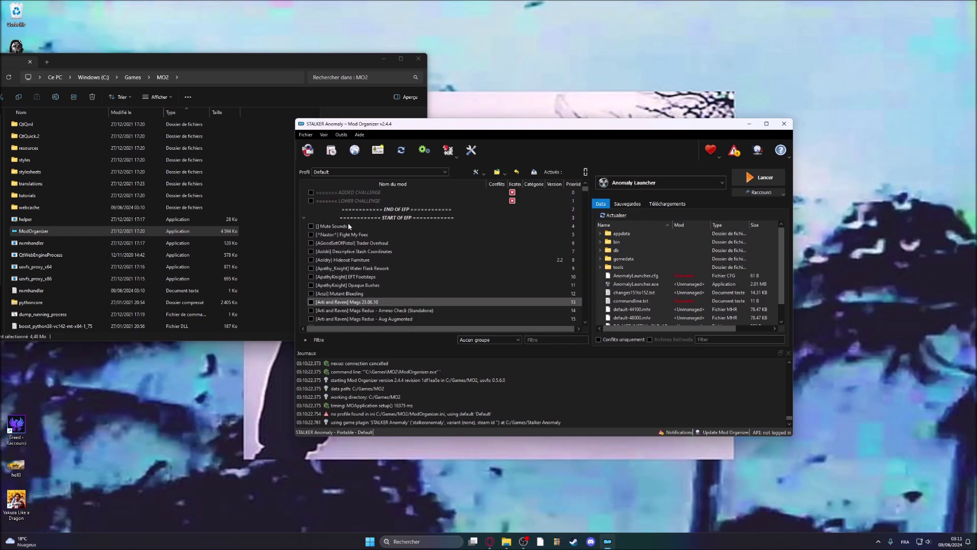
pyautogui.click(443, 173)
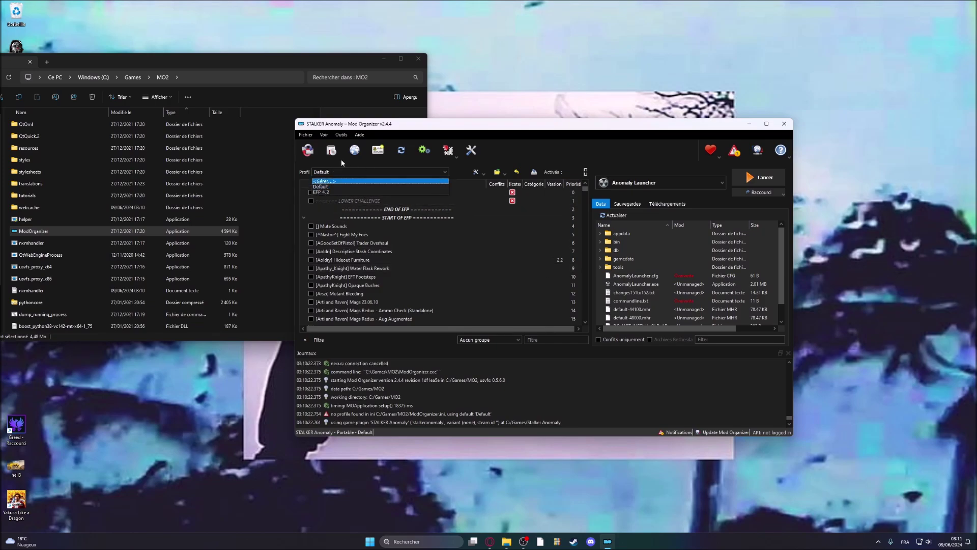
pyautogui.click(320, 195)
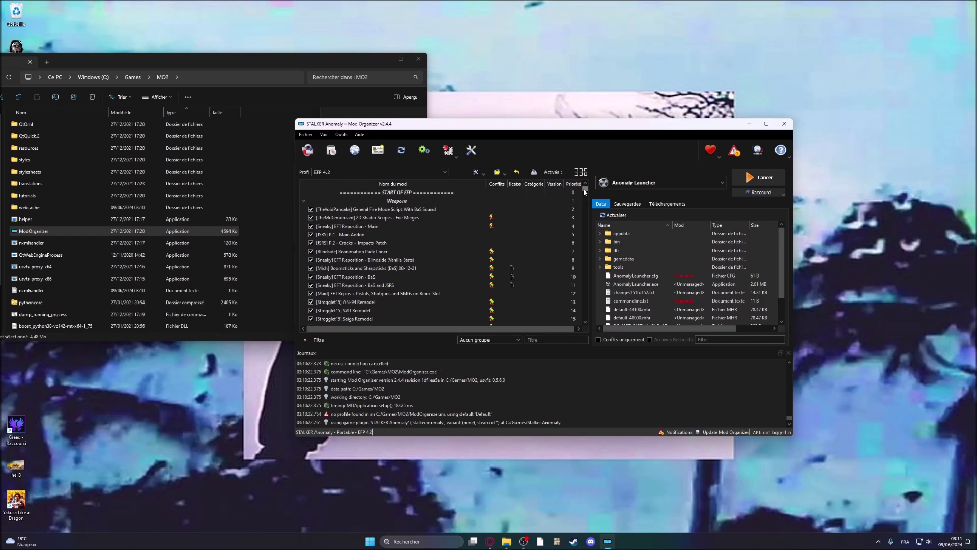
# Collapse the mod list categories from Weapons through QOL to get an overview of the EFP 4.2 profile.
pyautogui.moveTo(584, 191)
pyautogui.mouseDown()
pyautogui.moveTo(585, 221)
pyautogui.moveTo(585, 190)
pyautogui.mouseUp()
pyautogui.doubleClick(398, 201)
pyautogui.click(304, 209)
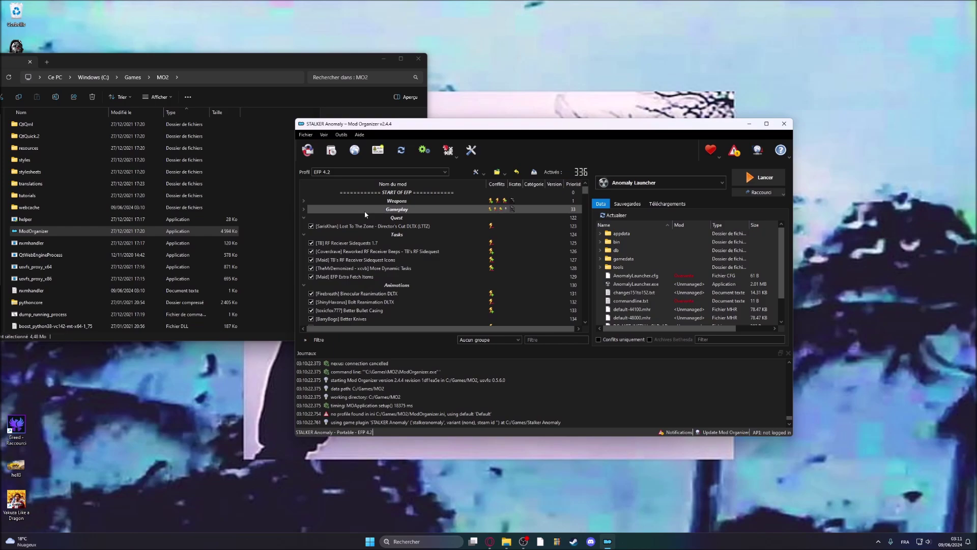
pyautogui.click(304, 217)
pyautogui.click(304, 226)
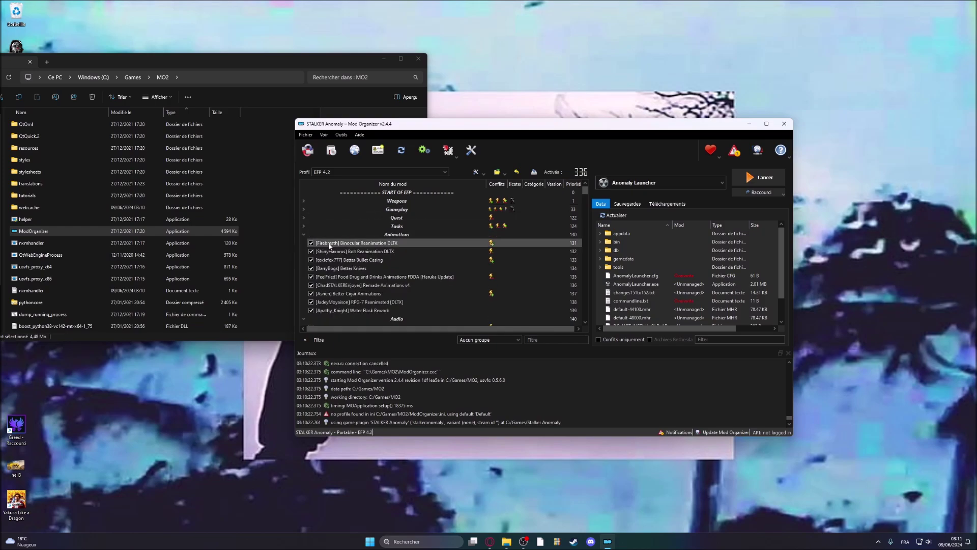
pyautogui.click(304, 235)
pyautogui.click(304, 243)
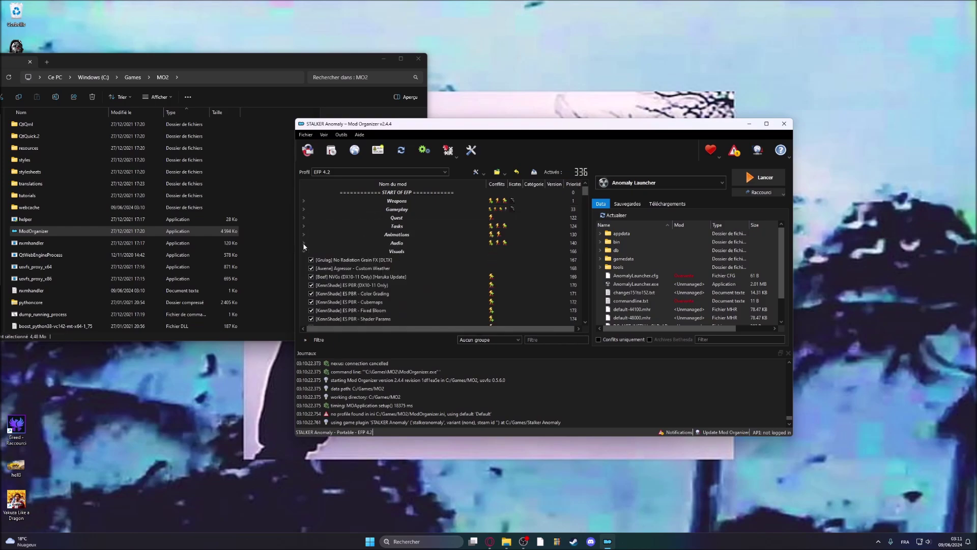
pyautogui.scroll(-2, 302, 229)
pyautogui.click(304, 201)
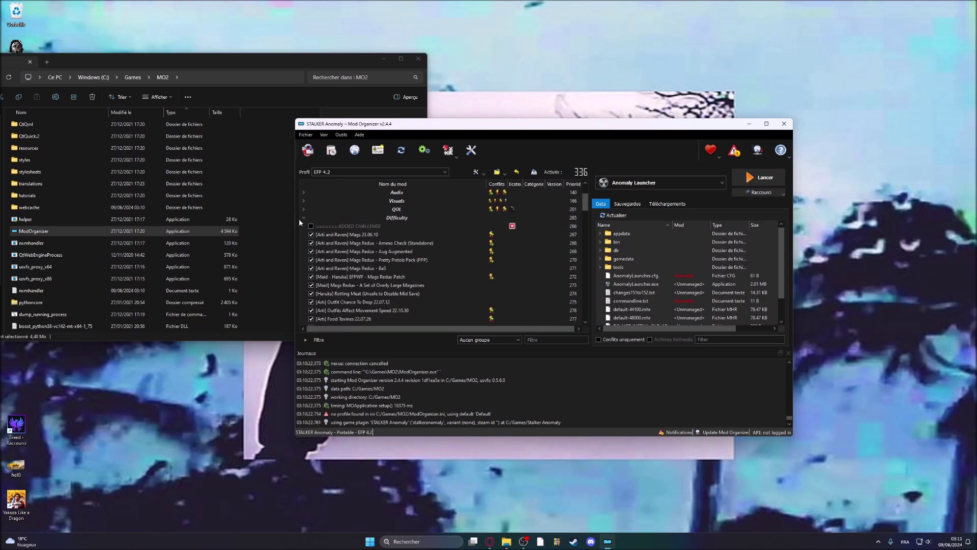
# Examine the mods under Difficulty, including the added and lower challenge sections, and collapse the Difficulty, Fixes and Models categories.
pyautogui.scroll(-20, 346, 234)
pyautogui.scroll(-2, 385, 245)
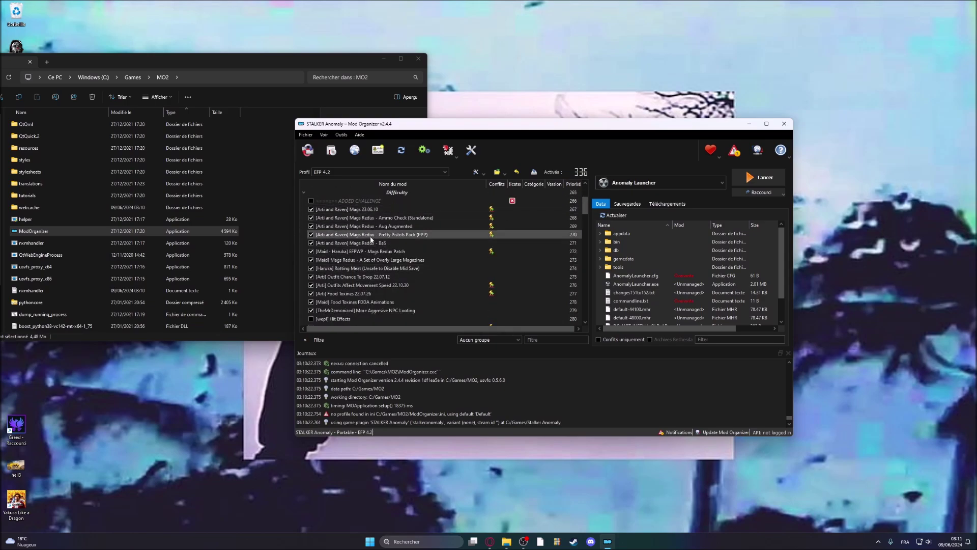
pyautogui.scroll(-4, 369, 300)
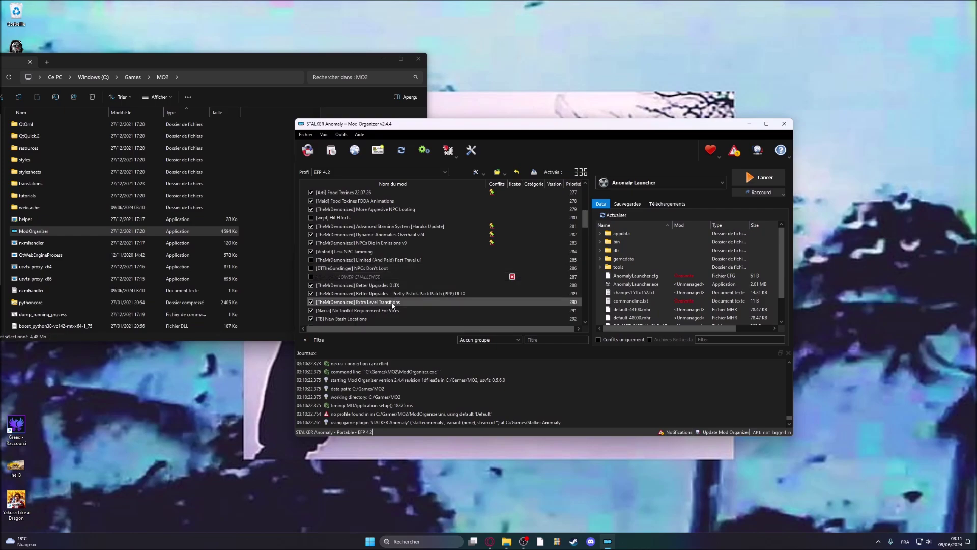
pyautogui.scroll(5, 395, 255)
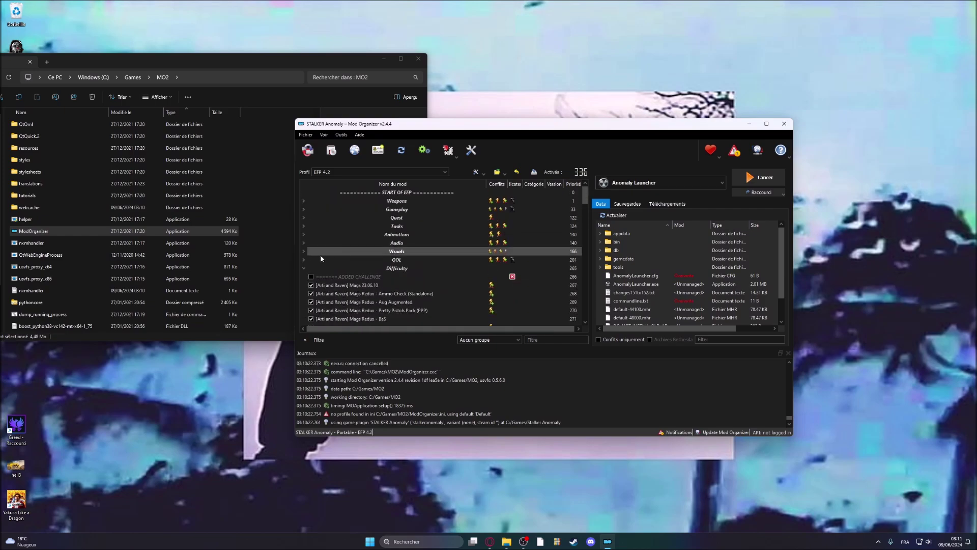
pyautogui.doubleClick(319, 254)
pyautogui.scroll(-1, 377, 271)
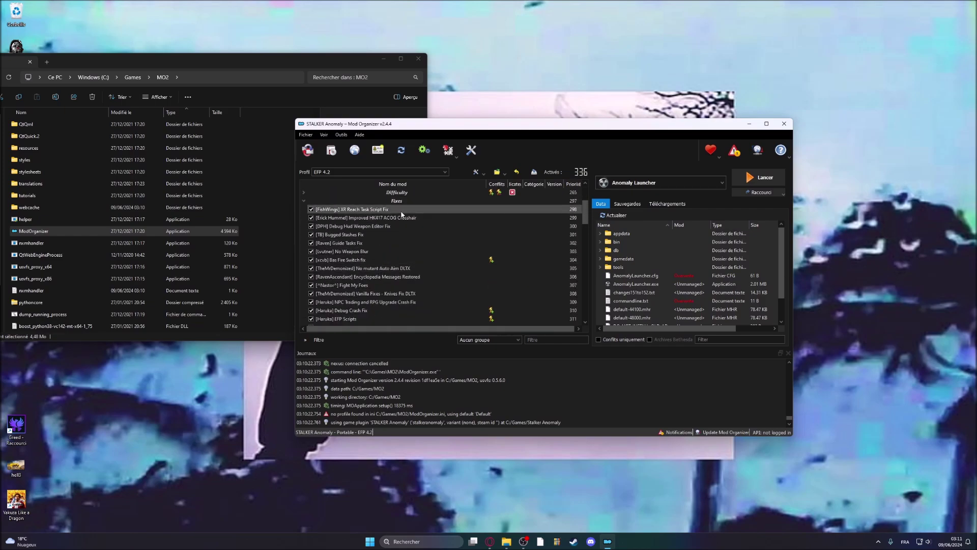
pyautogui.click(304, 202)
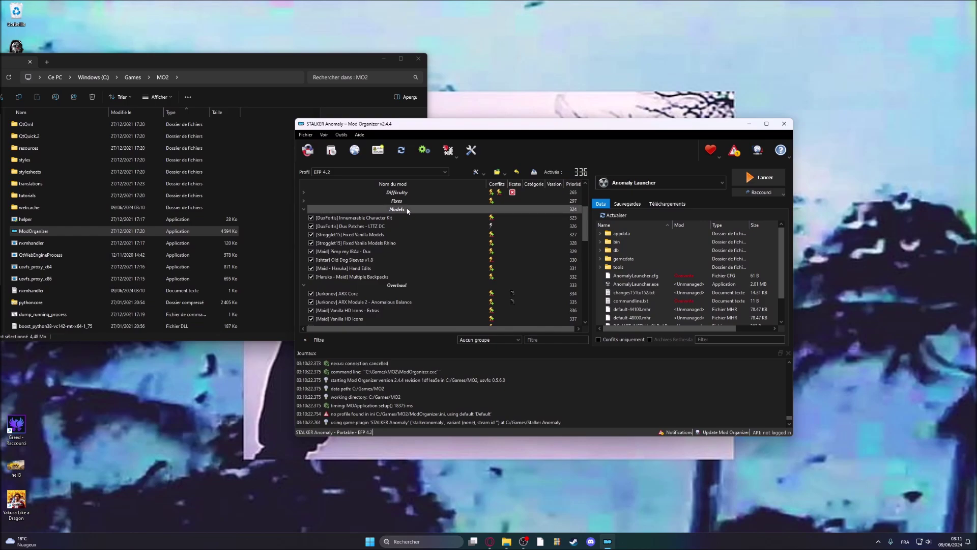
pyautogui.click(304, 209)
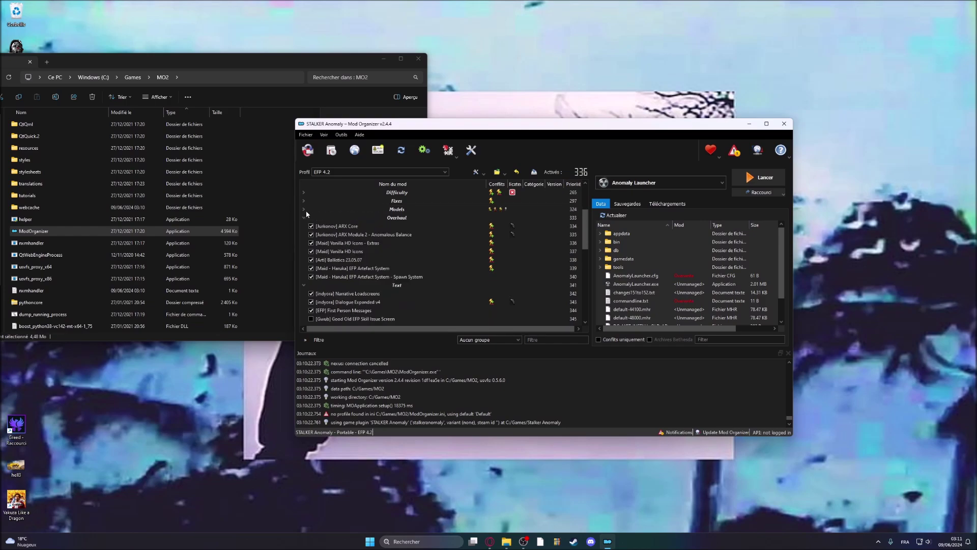
# Collapse the Overhaul, Text, Framework and UI categories and look over the remaining sections down to the end of the mod list.
pyautogui.click(304, 217)
pyautogui.click(304, 226)
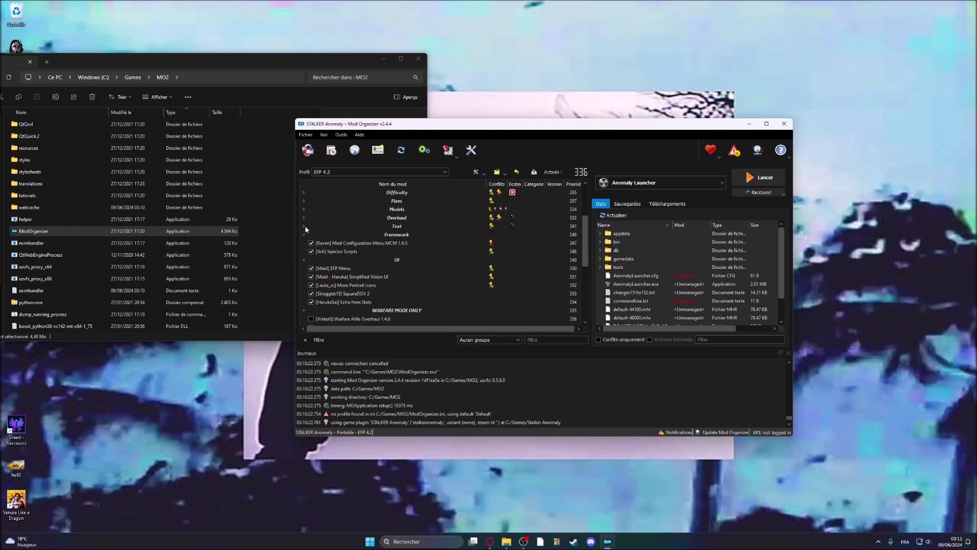
pyautogui.click(304, 234)
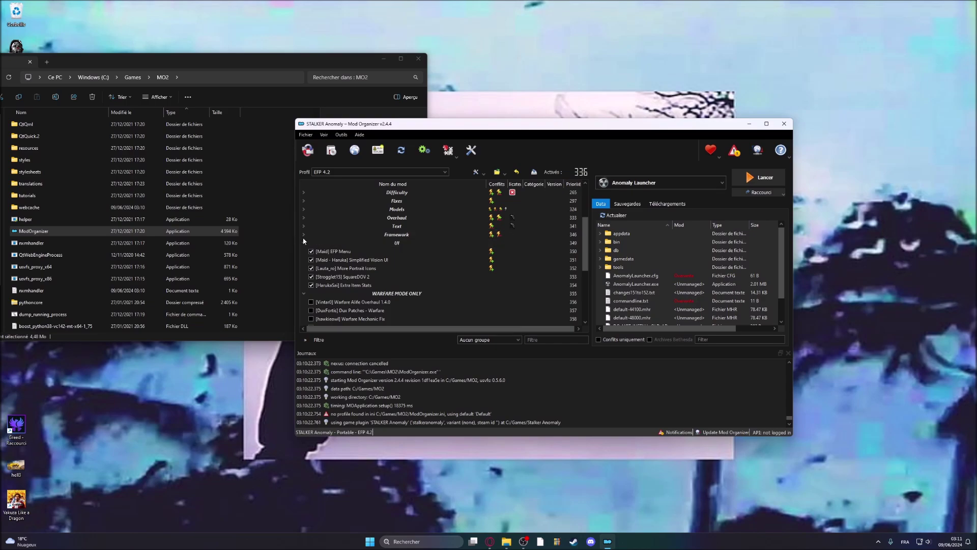
pyautogui.click(304, 243)
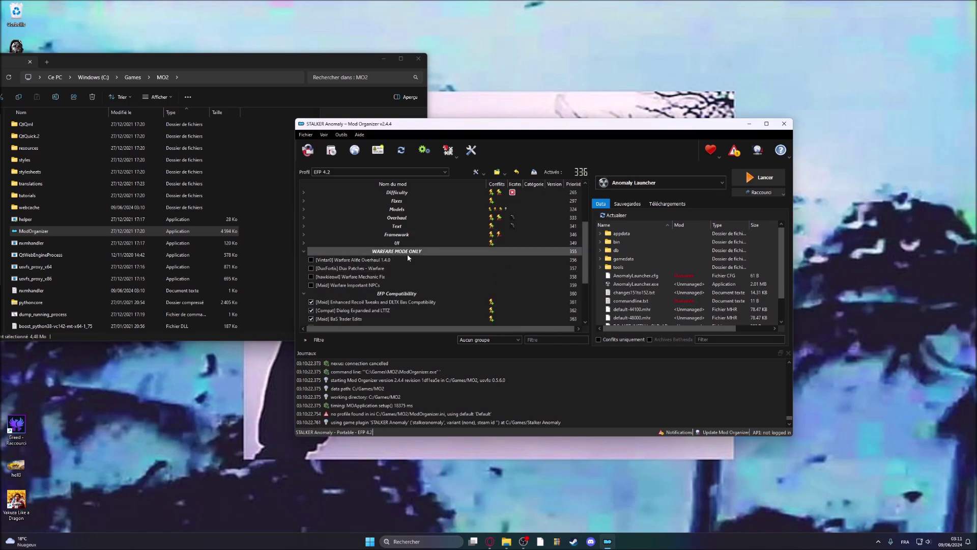
pyautogui.scroll(-3, 407, 275)
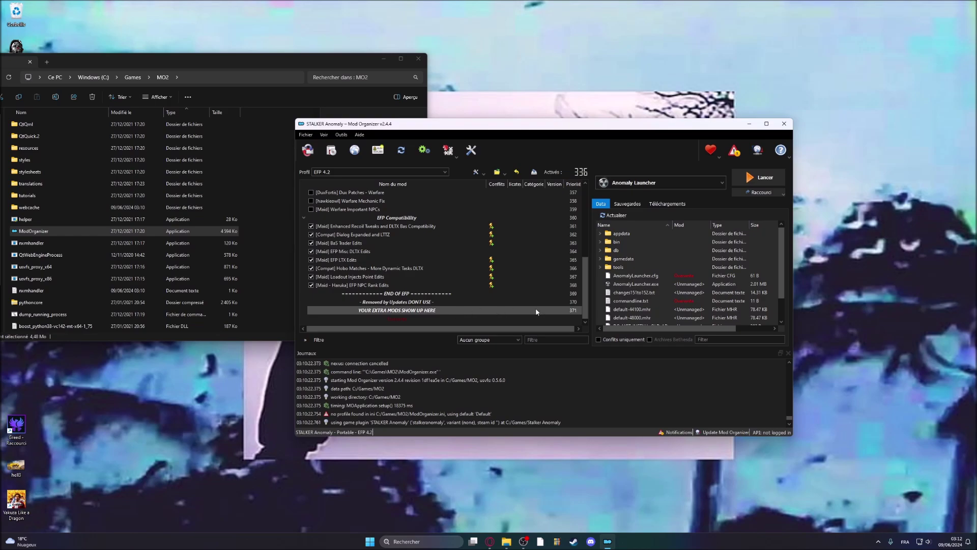
pyautogui.moveTo(586, 284); pyautogui.dragTo(585, 213)
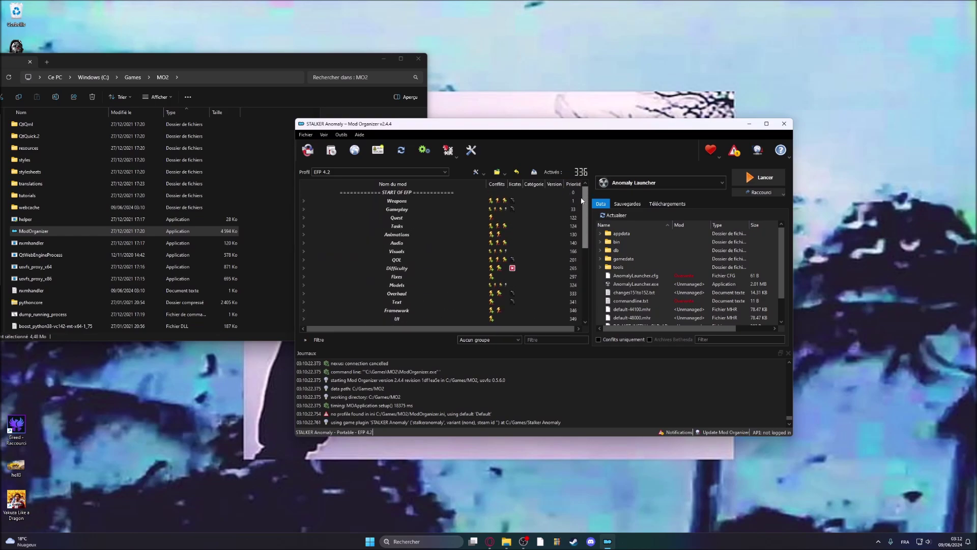
# Choose Anomaly Launcher as the executable, run it and start S.T.A.L.K.E.R. Anomaly from the launcher.
pyautogui.click(632, 183)
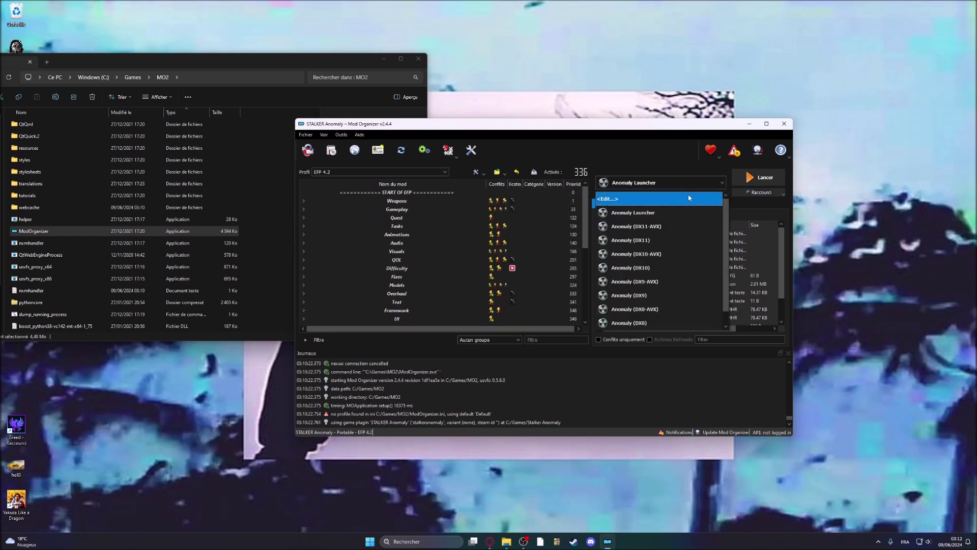
pyautogui.click(661, 157)
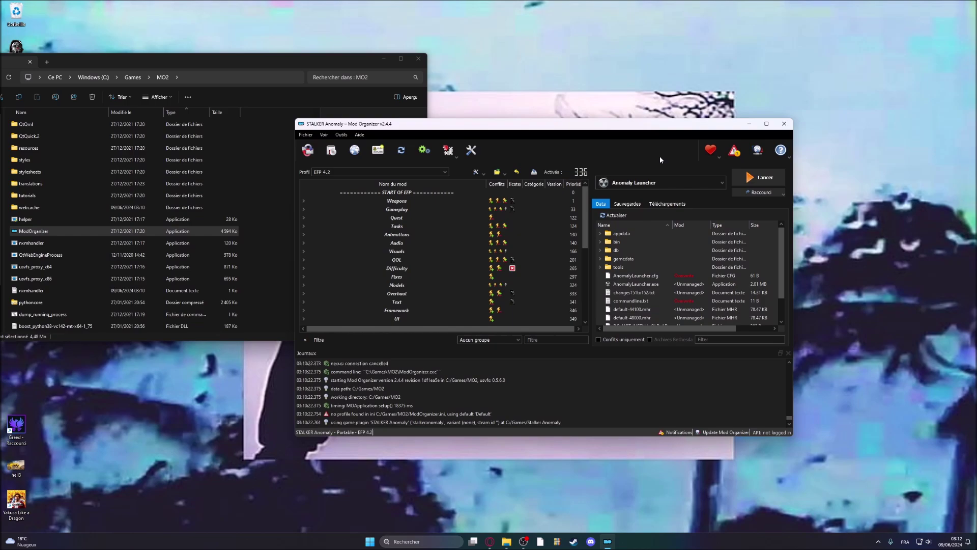
pyautogui.click(662, 183)
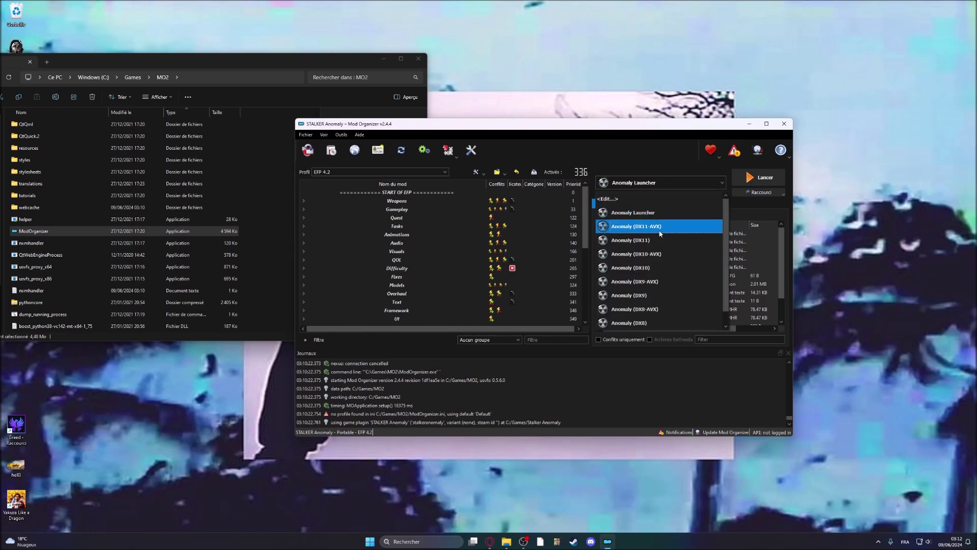
pyautogui.click(670, 214)
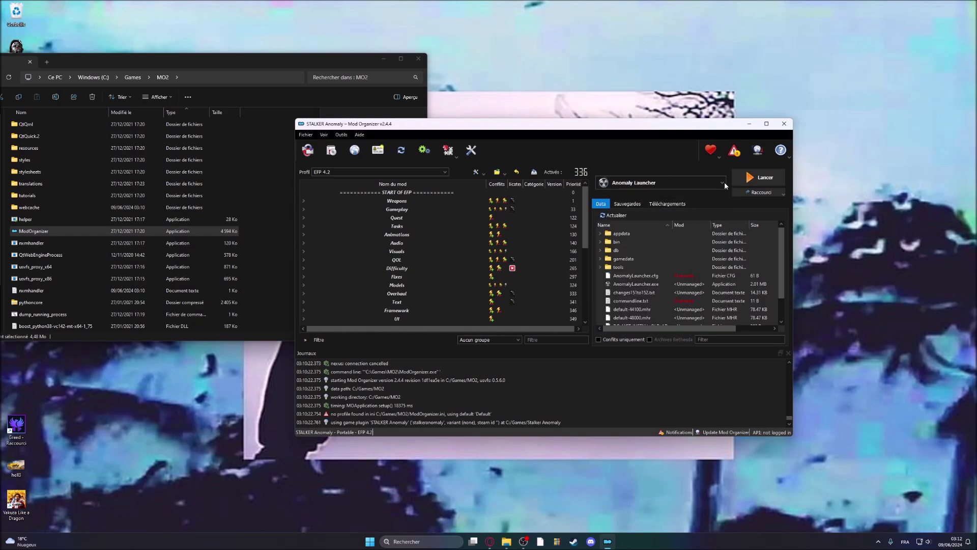
pyautogui.click(759, 178)
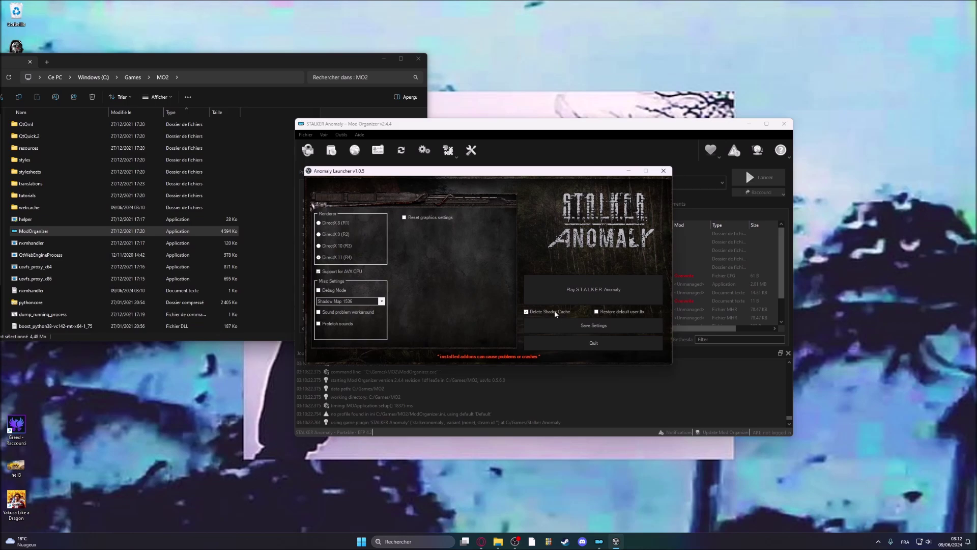
pyautogui.click(579, 291)
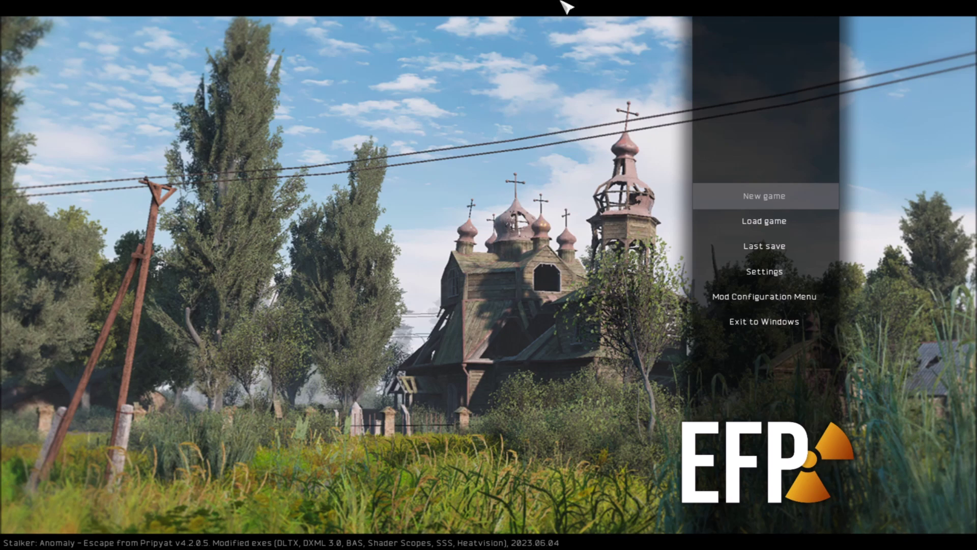
# Look over the new game character setup and its loadout items, and return to the main menu without starting.
pyautogui.click(784, 197)
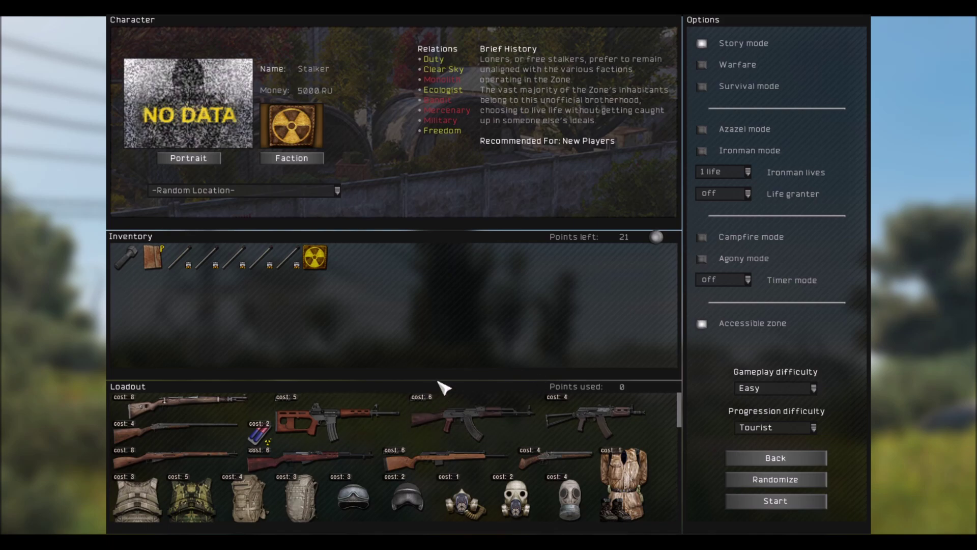
pyautogui.scroll(-2, 399, 483)
pyautogui.scroll(2, 397, 484)
pyautogui.moveTo(396, 481)
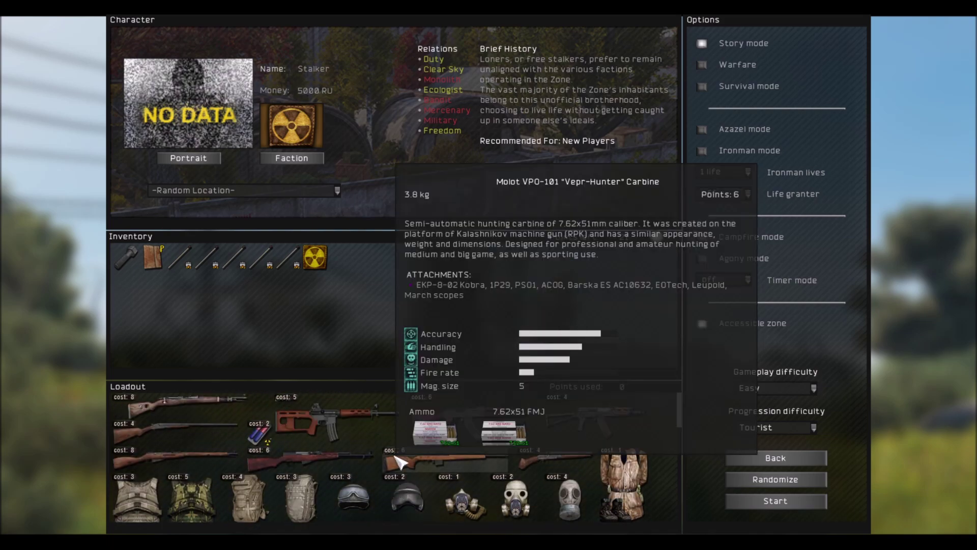
pyautogui.press('Escape')
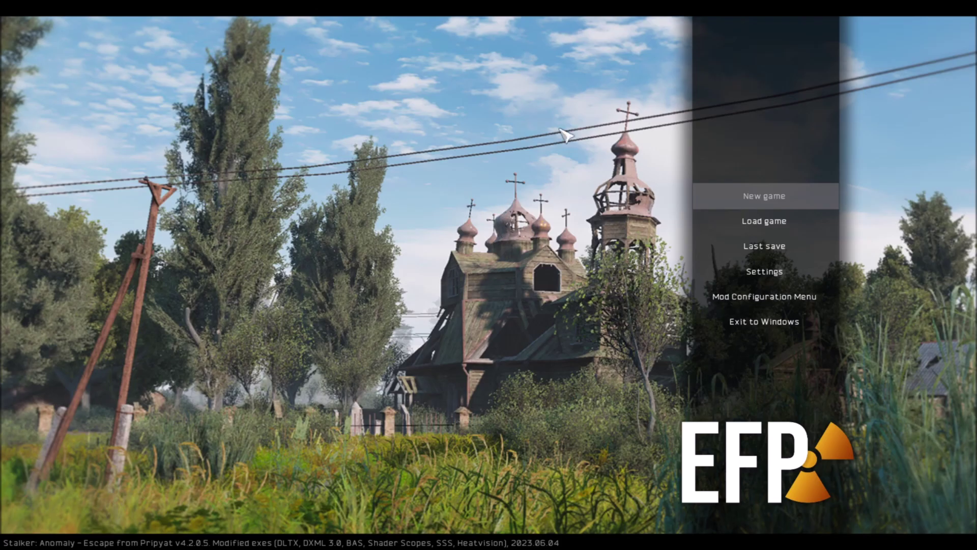
# Look through the game's visual settings, including the Basic, Advanced, Player and UI/HUD pages.
pyautogui.click(794, 273)
pyautogui.click(137, 68)
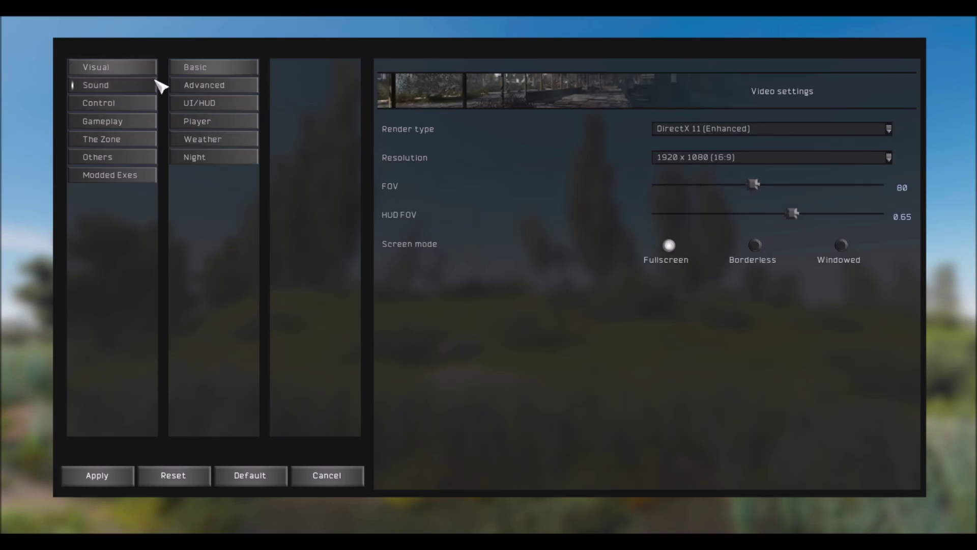
pyautogui.click(219, 85)
pyautogui.click(216, 123)
pyautogui.click(229, 71)
pyautogui.click(229, 87)
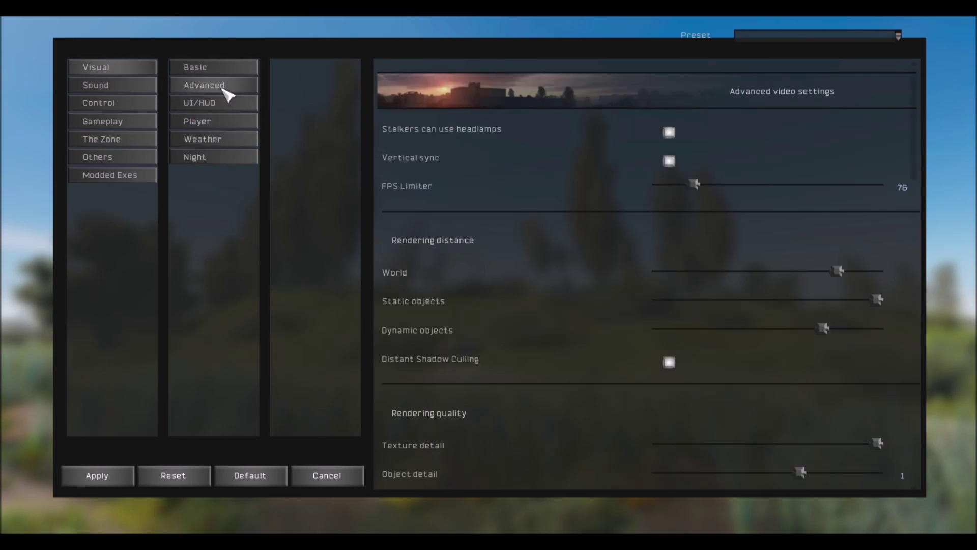
pyautogui.click(219, 103)
# Review the general control options and the full keybinds list, and return to the main menu.
pyautogui.click(129, 106)
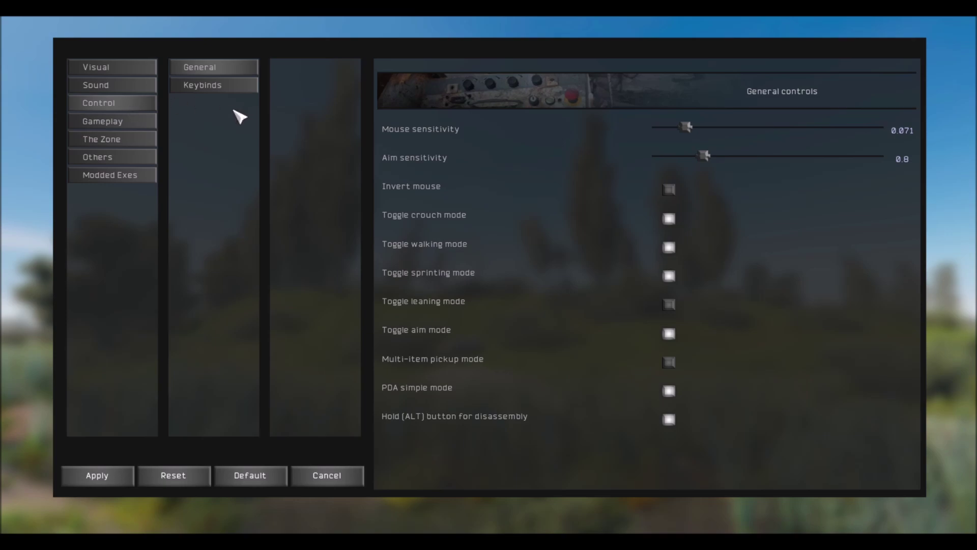
pyautogui.click(224, 86)
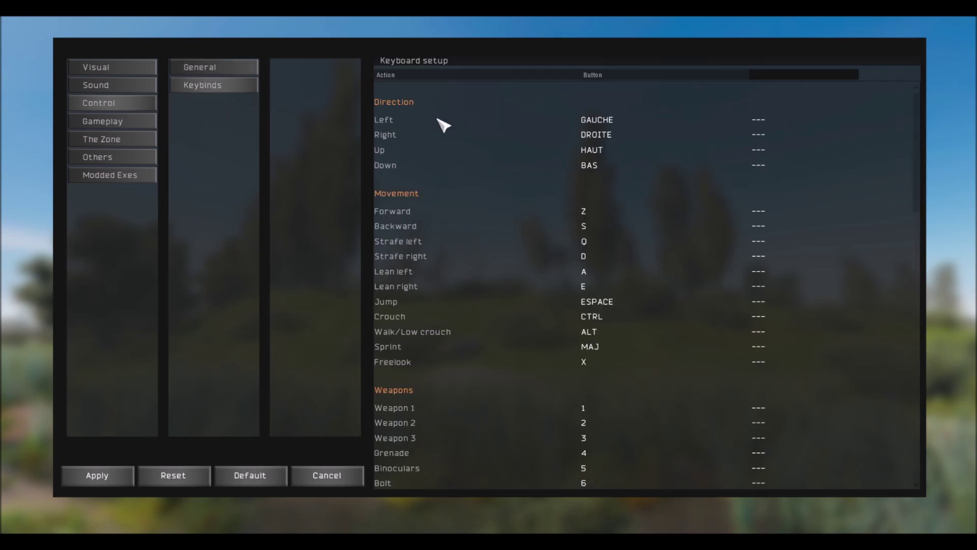
pyautogui.scroll(-15, 544, 147)
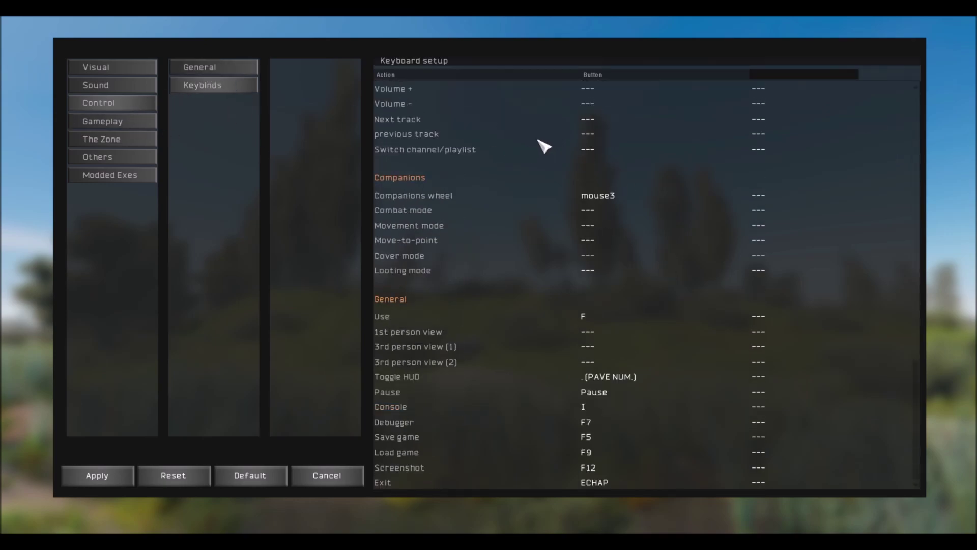
pyautogui.scroll(15, 542, 147)
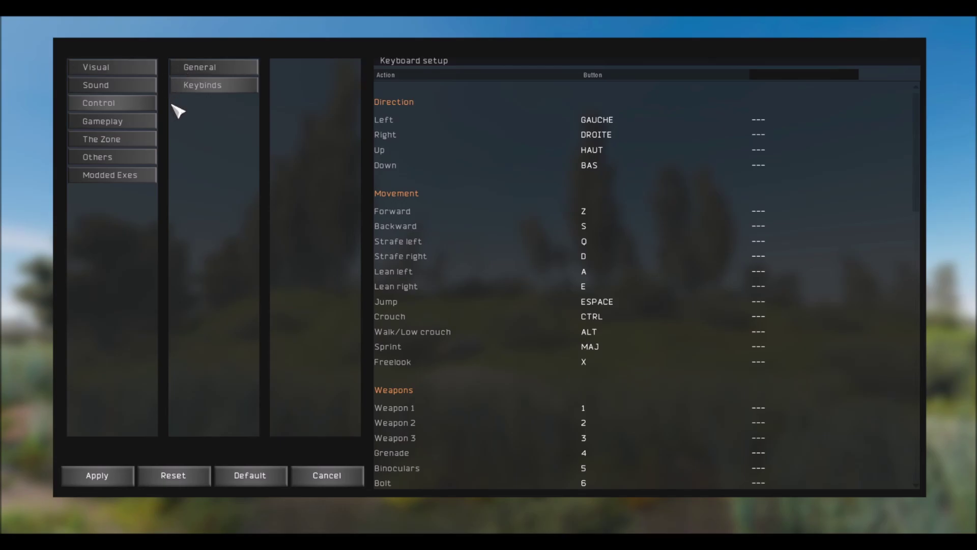
pyautogui.press('Escape')
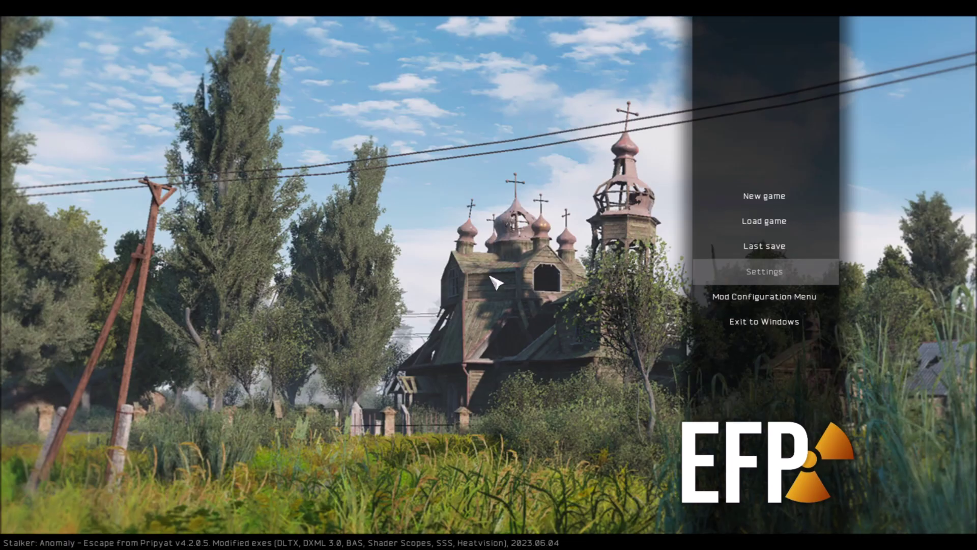
# Open the Mod Configuration Menu and examine the list of all MCM keybinds from start to end.
pyautogui.click(755, 304)
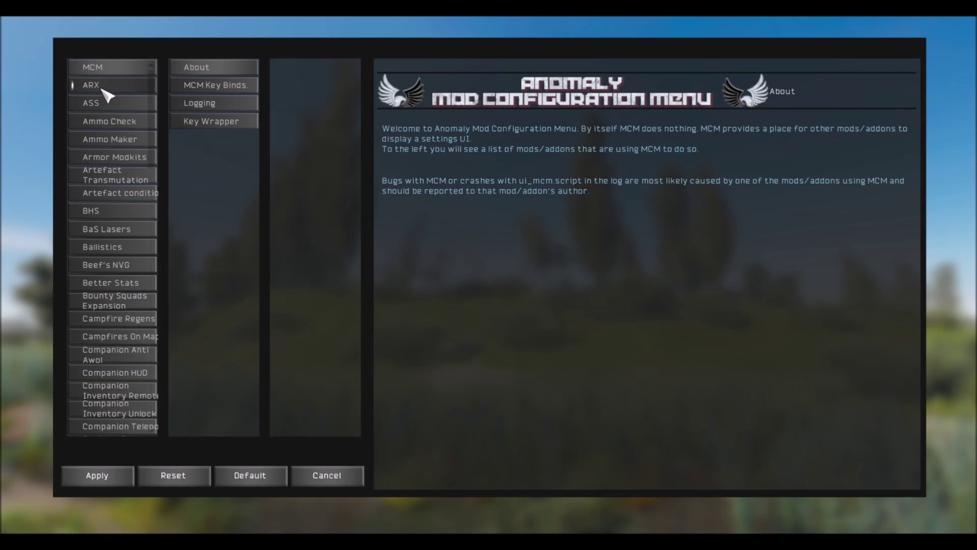
pyautogui.click(231, 88)
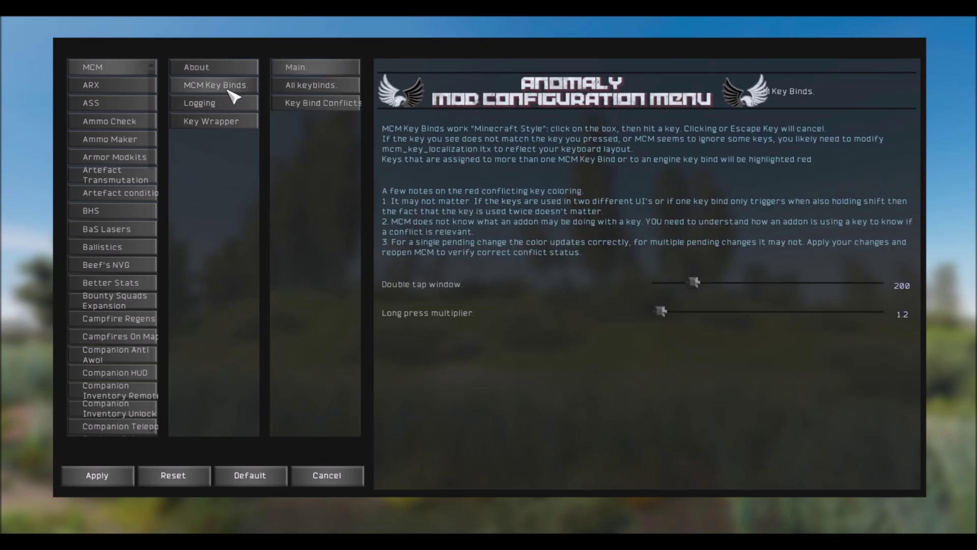
pyautogui.click(311, 88)
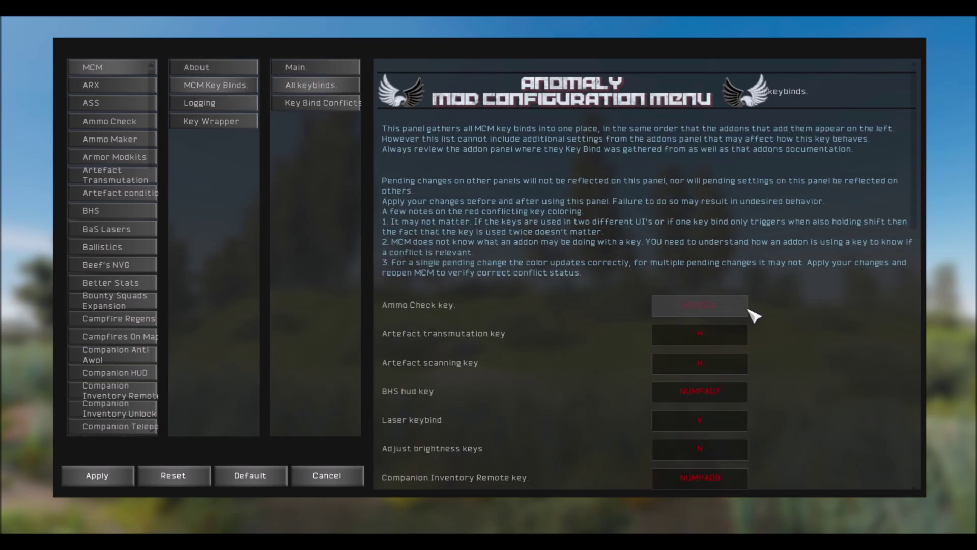
pyautogui.scroll(-10, 766, 318)
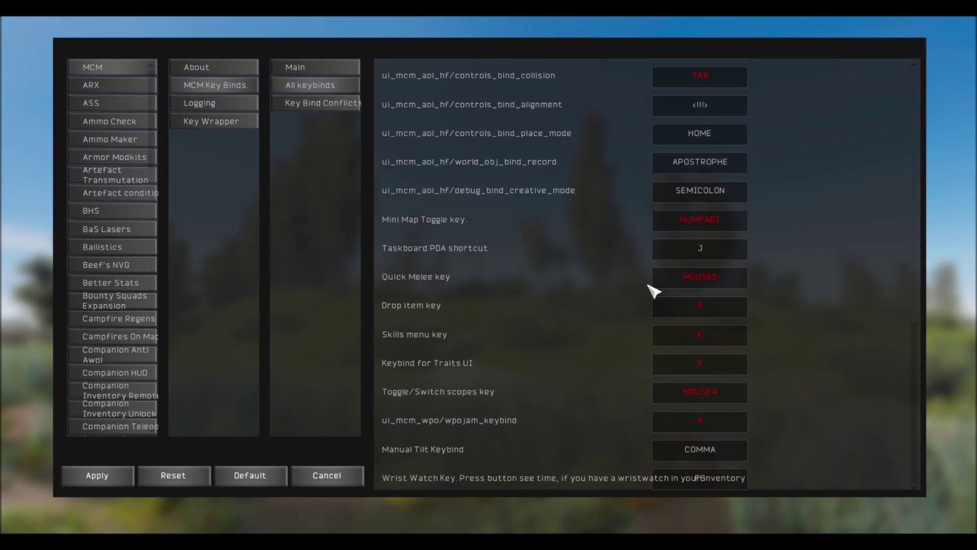
pyautogui.scroll(10, 577, 285)
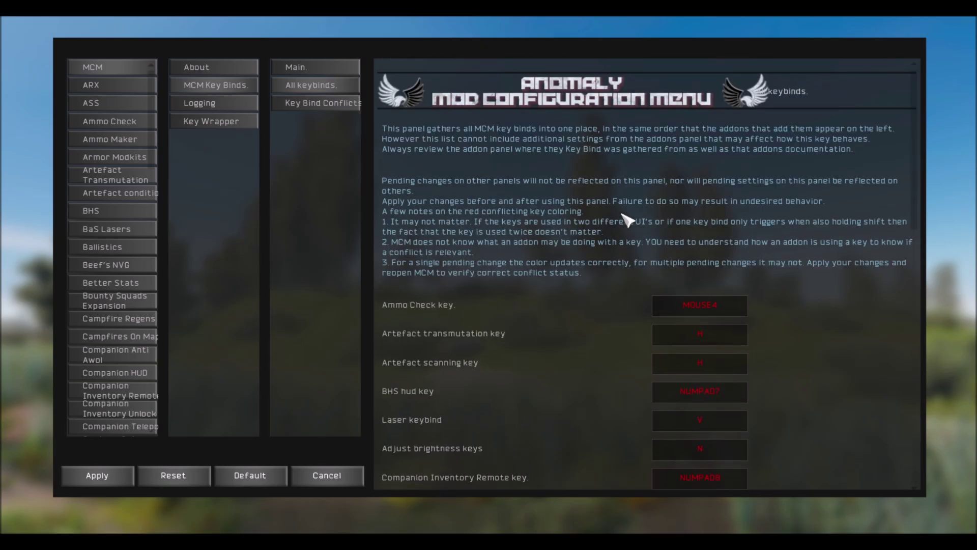
pyautogui.scroll(-5, 630, 222)
pyautogui.scroll(3, 703, 131)
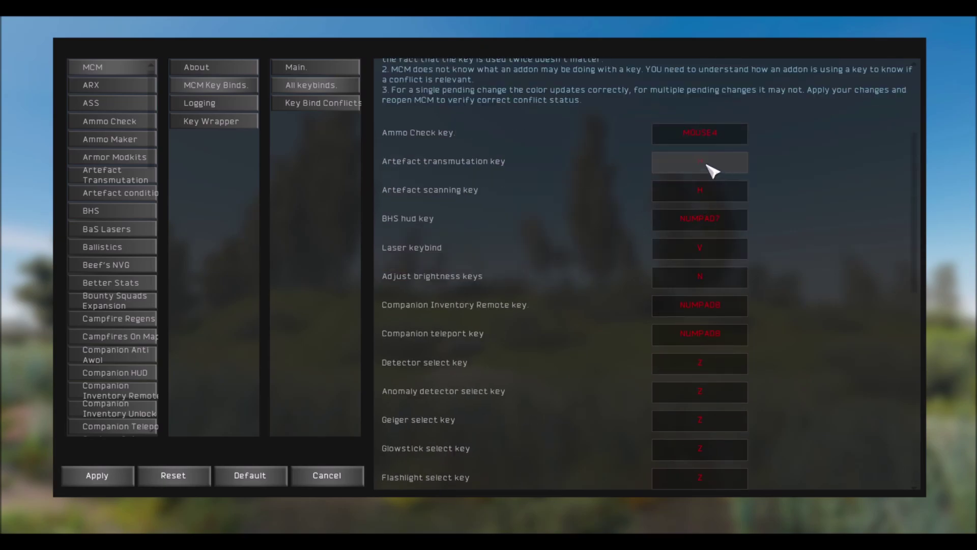
pyautogui.scroll(-10, 697, 173)
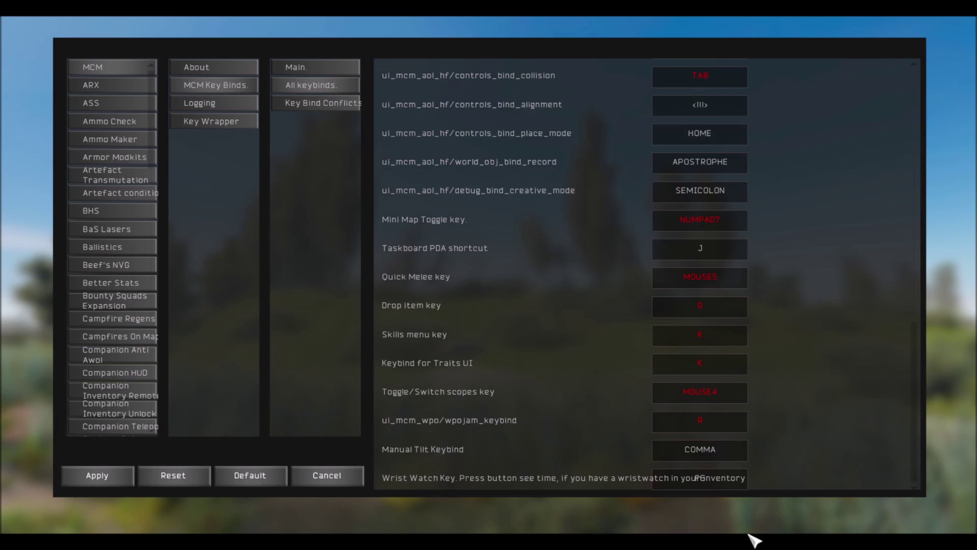
# Examine the MCM key bind conflicts list.
pyautogui.click(288, 108)
pyautogui.scroll(-6, 475, 255)
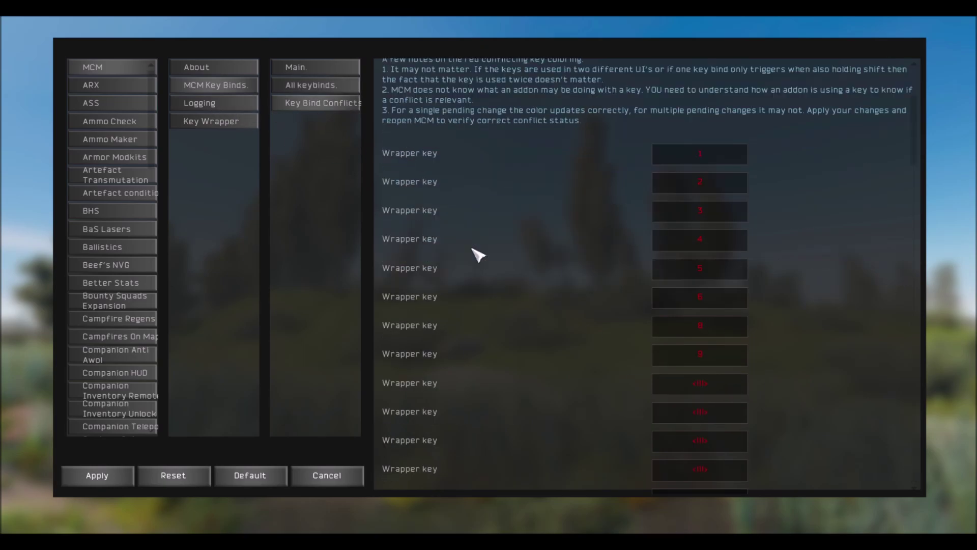
pyautogui.scroll(-5, 657, 333)
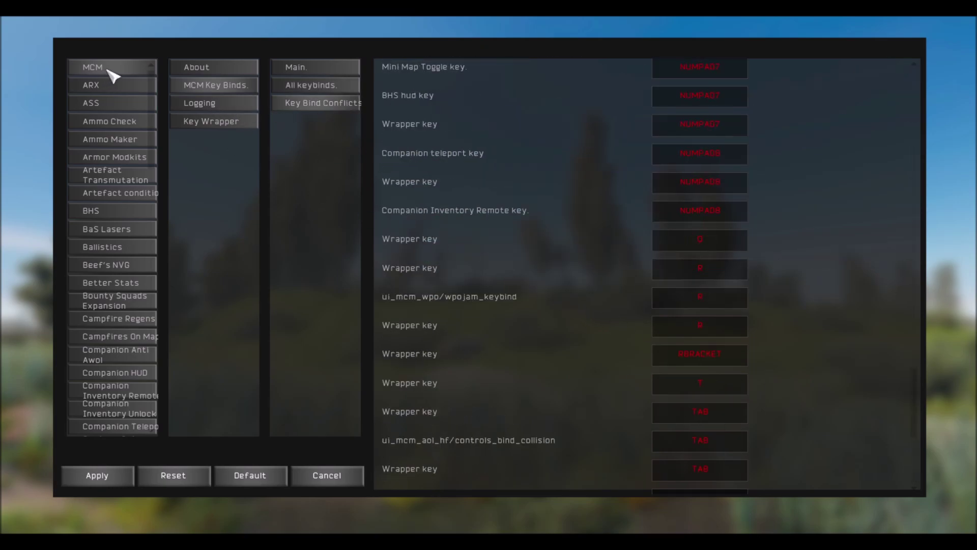
# View the Movement section of the MCM Key Wrapper settings.
pyautogui.click(240, 121)
pyautogui.click(321, 85)
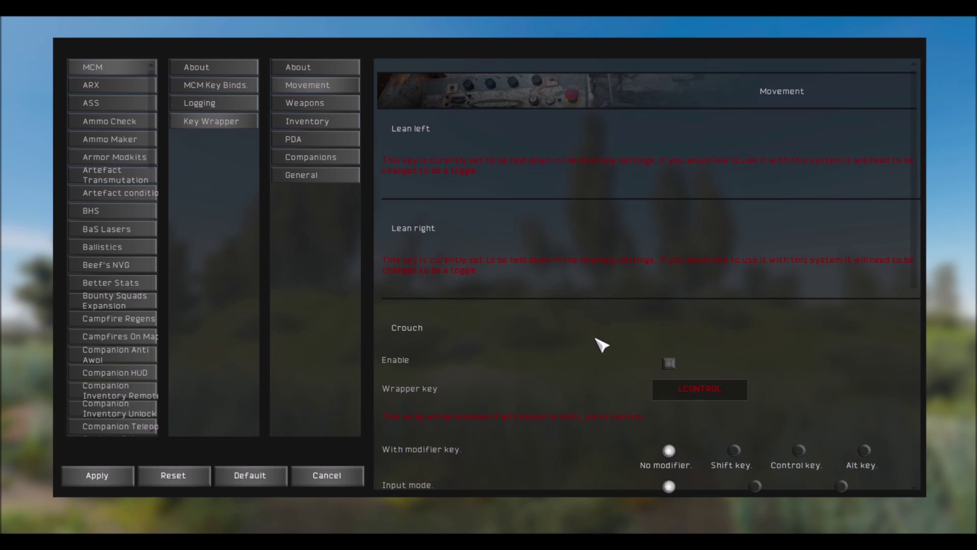
pyautogui.scroll(-3, 601, 343)
pyautogui.scroll(3, 596, 343)
# Try enabling the Crouch key wrapper, switch it off again and look over the other movement wrappers.
pyautogui.click(669, 364)
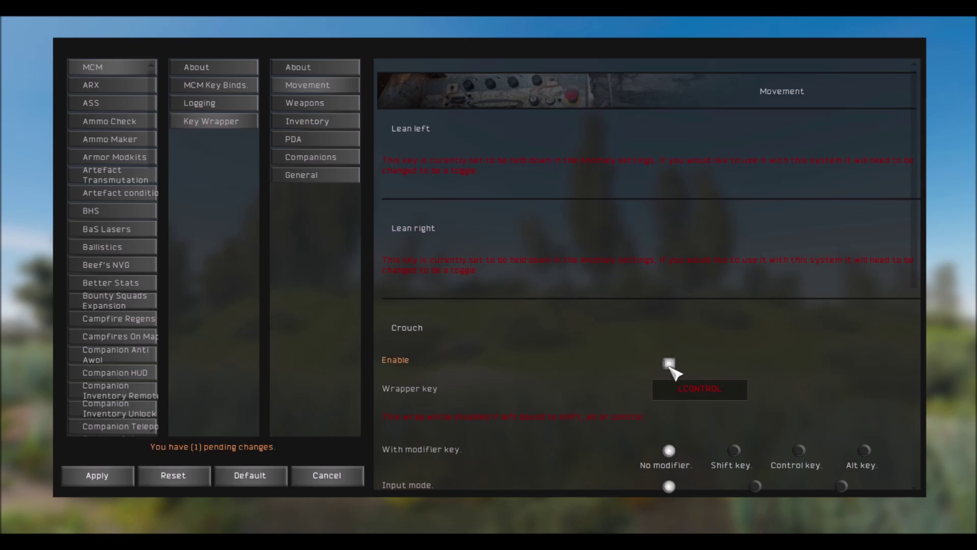
pyautogui.scroll(-3, 702, 402)
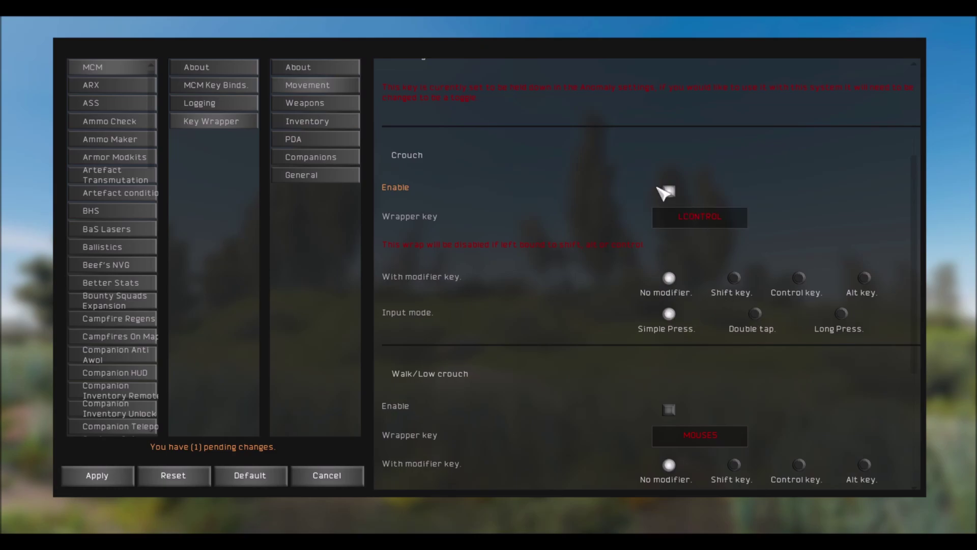
pyautogui.click(670, 191)
pyautogui.scroll(-4, 612, 231)
pyautogui.scroll(7, 615, 270)
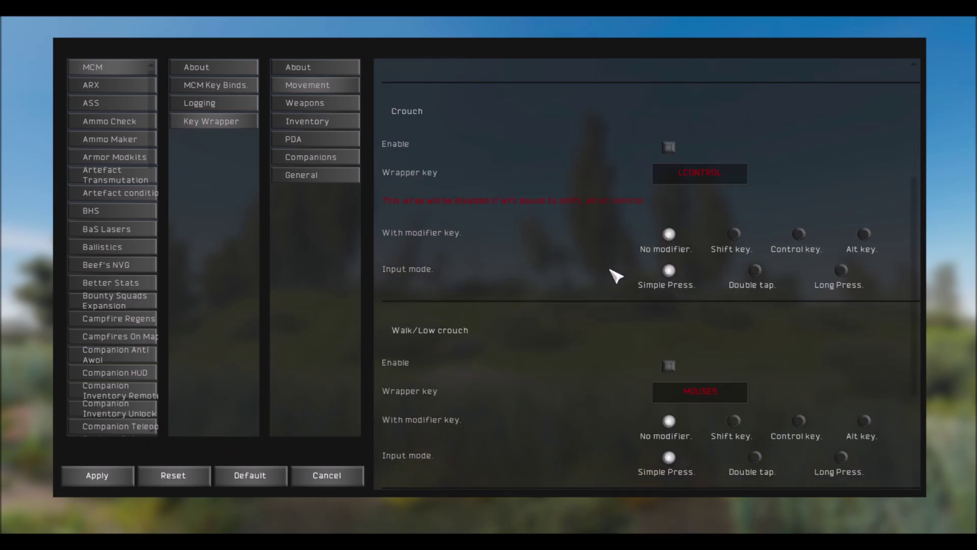